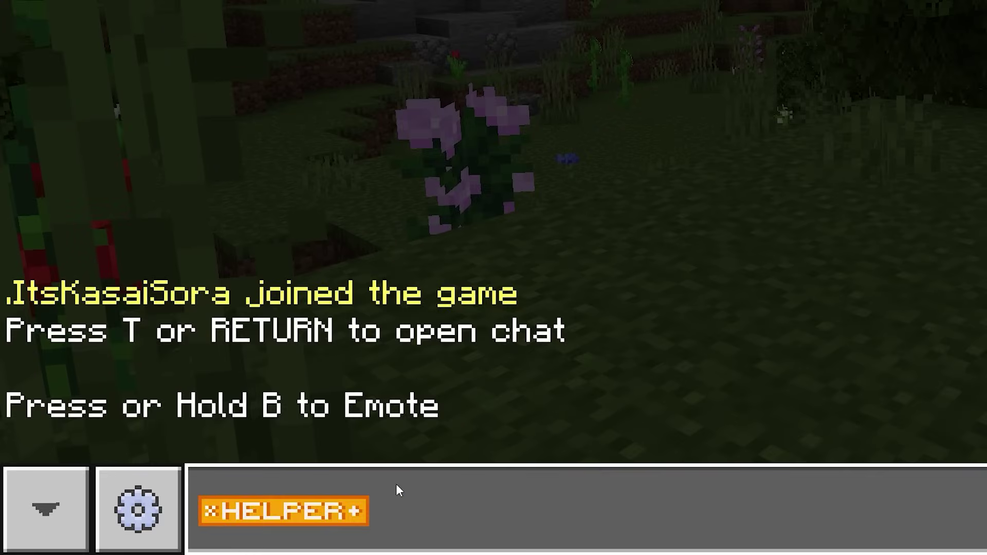
Send a HELPER badge chat message, then a second message that is a whole row of HELPER badges.
key(Return)
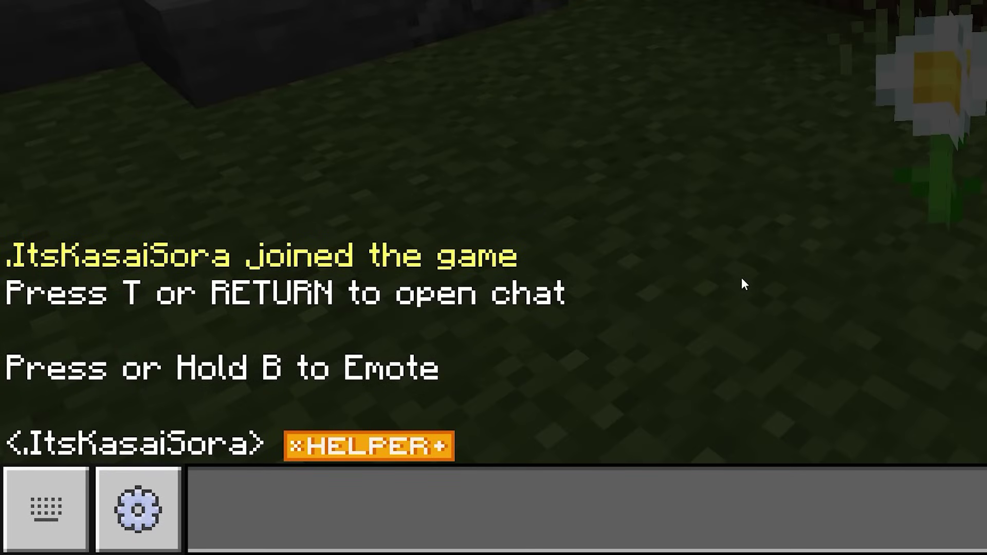
key(ctrl+v)
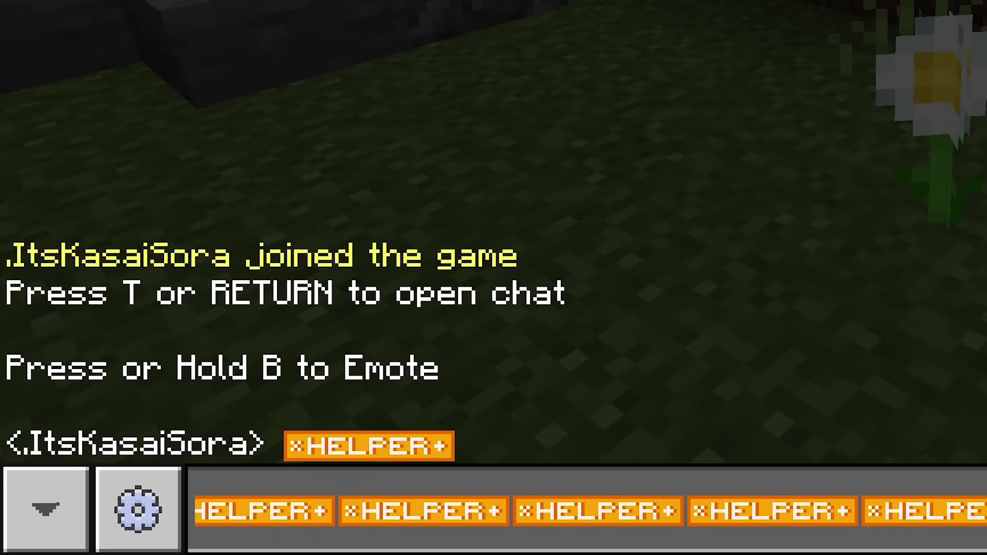
key(Return)
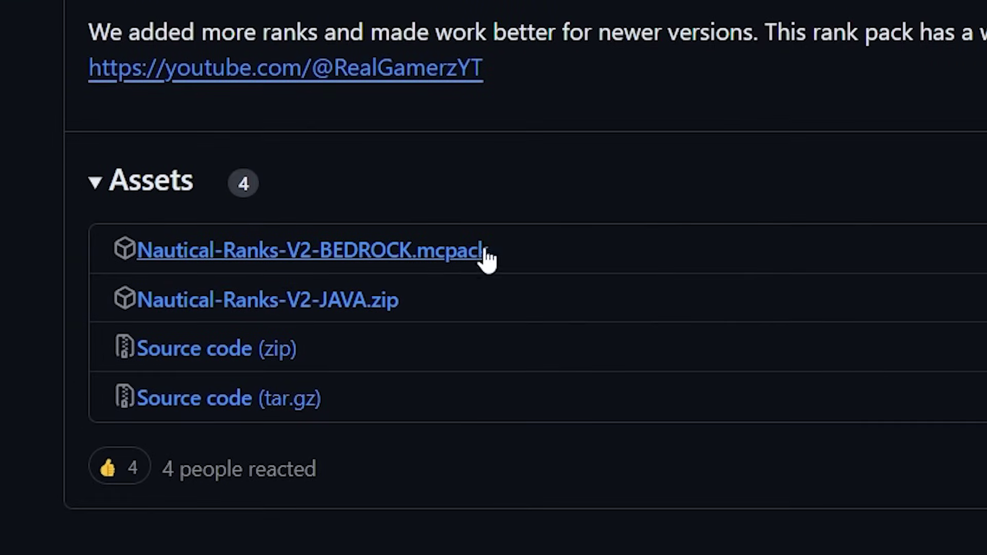
Drag the Nautical-Ranks-V2 Bedrock pack download link from the release page onto the desktop.
drag(461, 304, 20, 252)
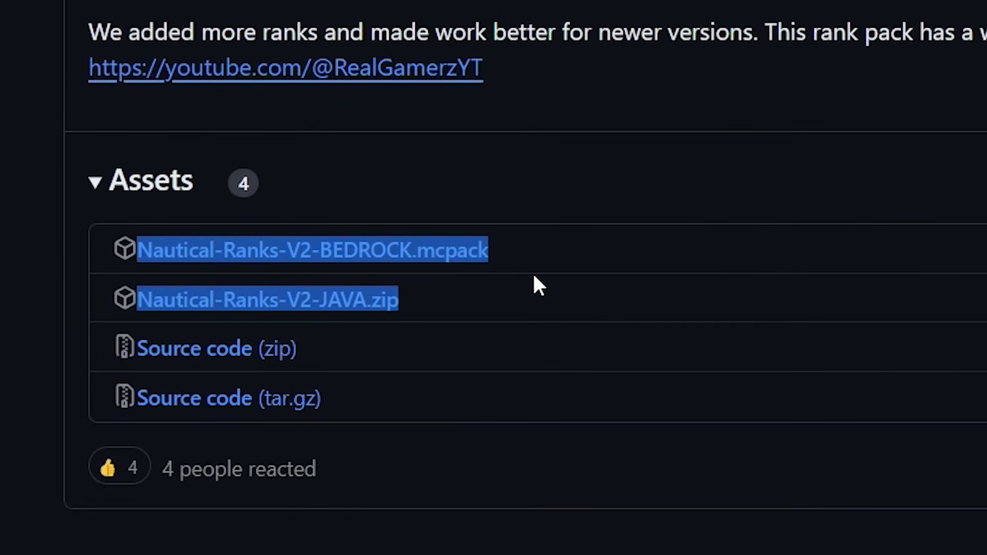
click(491, 303)
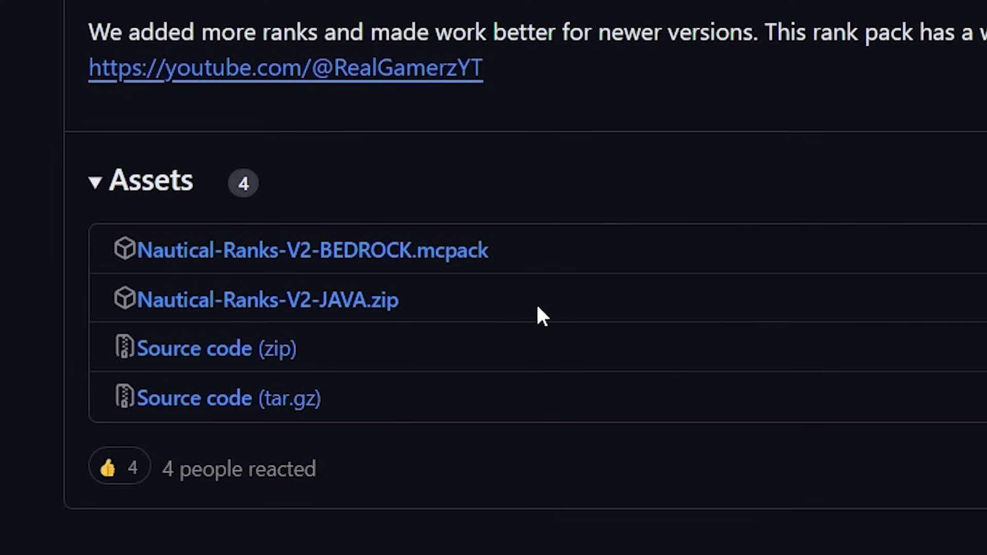
drag(609, 258, 1, 236)
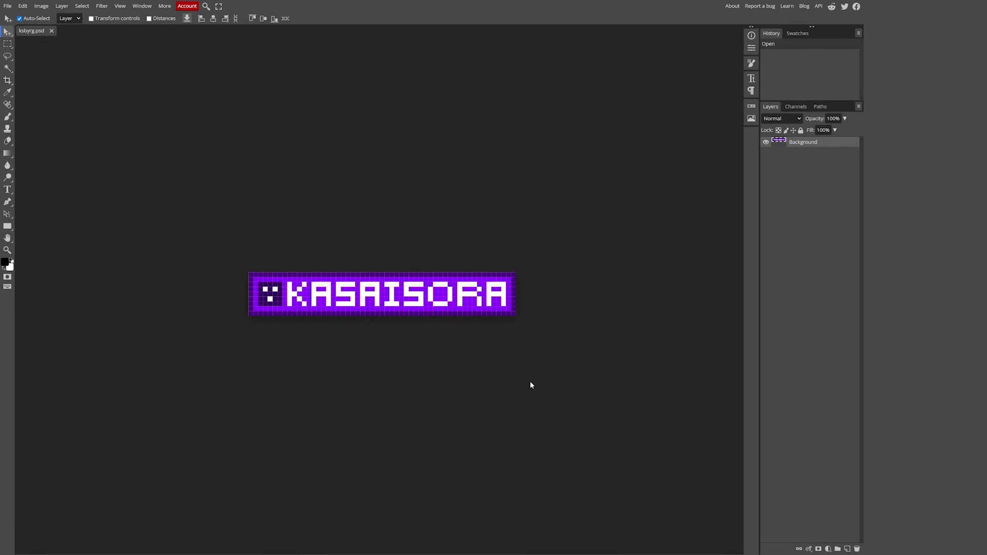
Deselect the Background layer and set the Brush tool size to 1 px.
click(185, 233)
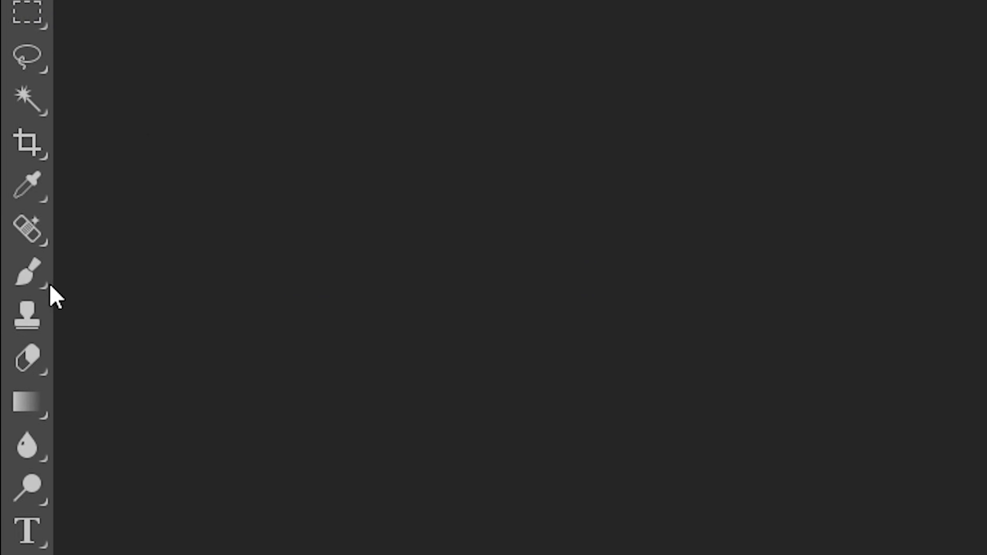
click(7, 116)
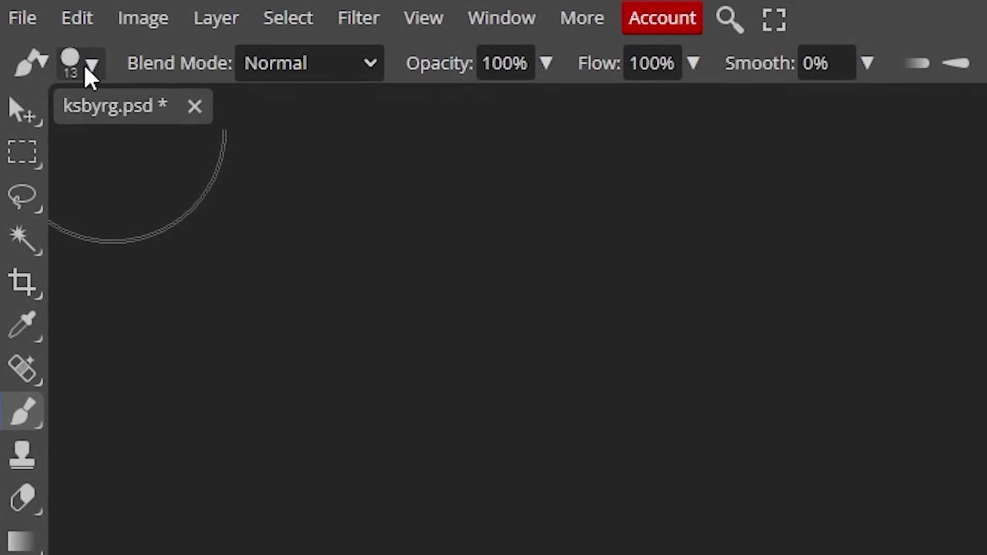
click(88, 66)
drag(259, 139, 188, 150)
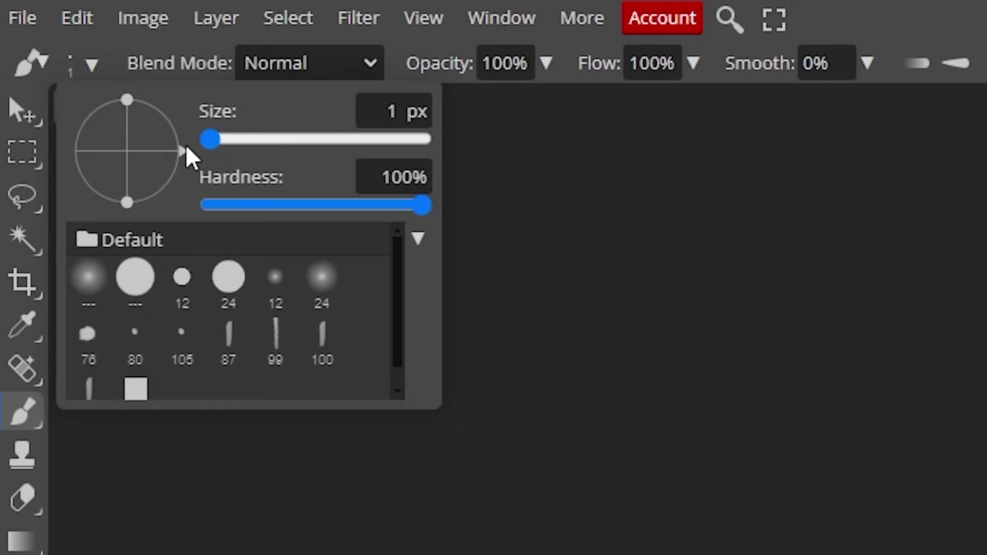
click(427, 110)
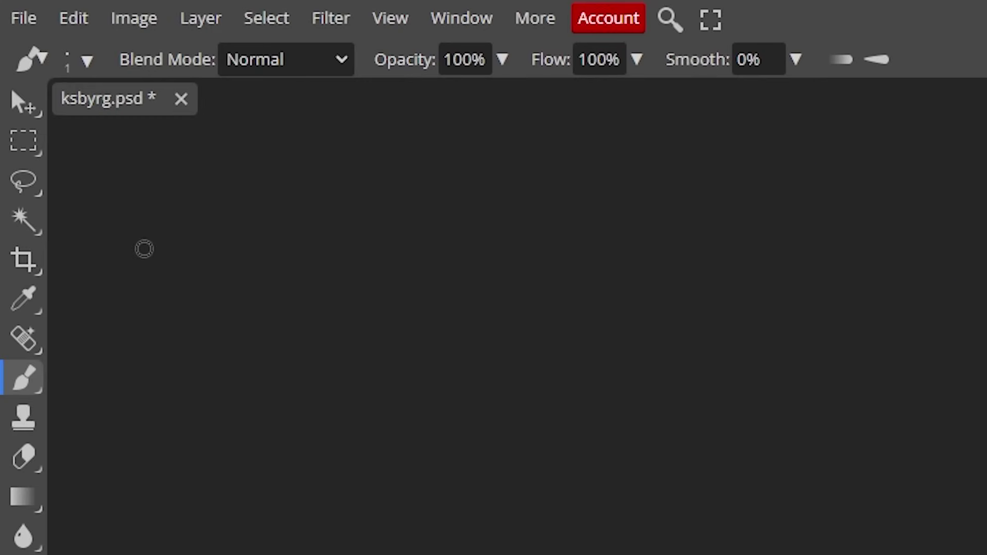
Export the 55 × 9 KASAISORA badge as a PNG (ksbyrg.png).
click(22, 17)
mouse_move(124, 252)
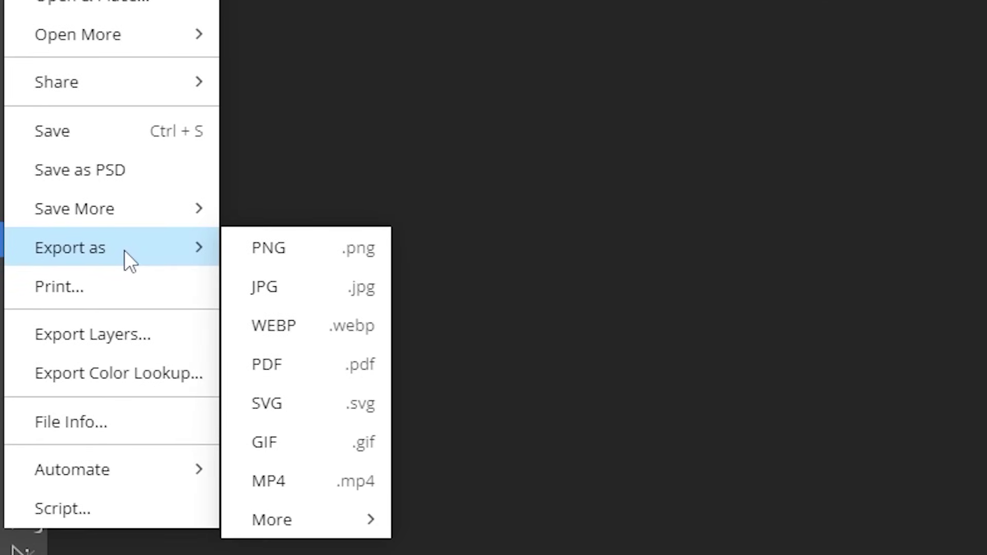
click(310, 245)
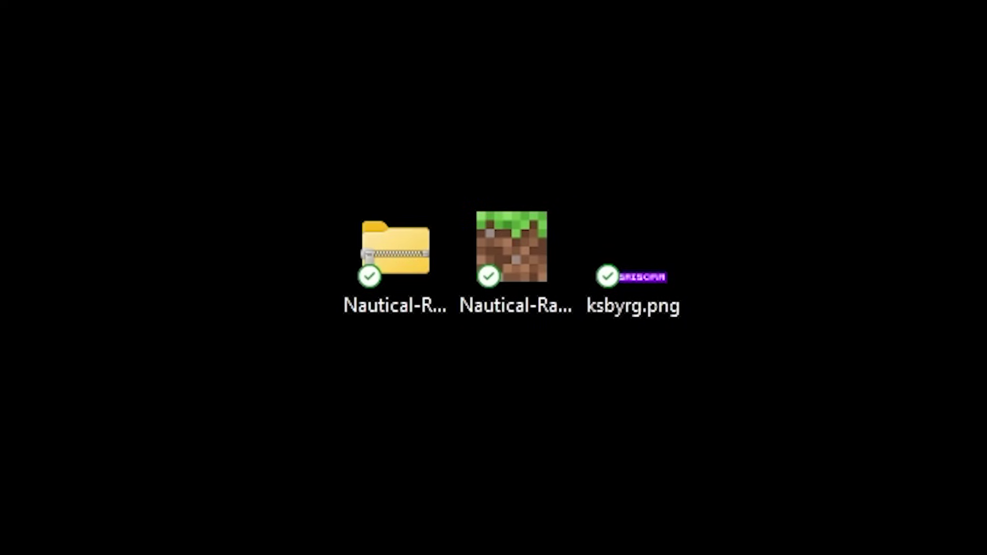
Move the Java pack zip off the desktop and select the Bedrock .mcpack file.
drag(394, 248, 446, 234)
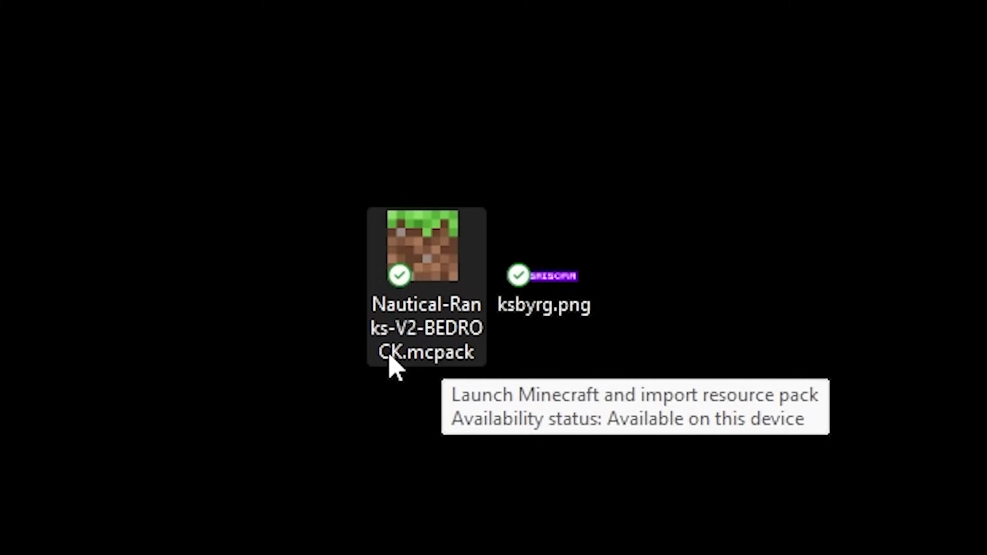
drag(220, 51, 441, 478)
click(430, 474)
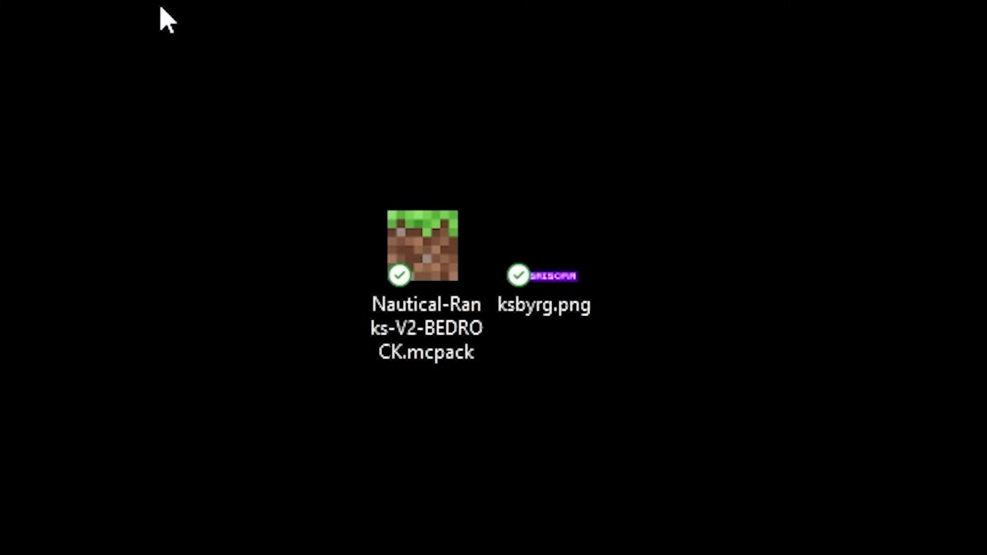
drag(158, 2, 415, 554)
click(415, 552)
click(375, 260)
Rename the Bedrock pack's extension from .mcpack to .zip and confirm the extension change.
click(394, 310)
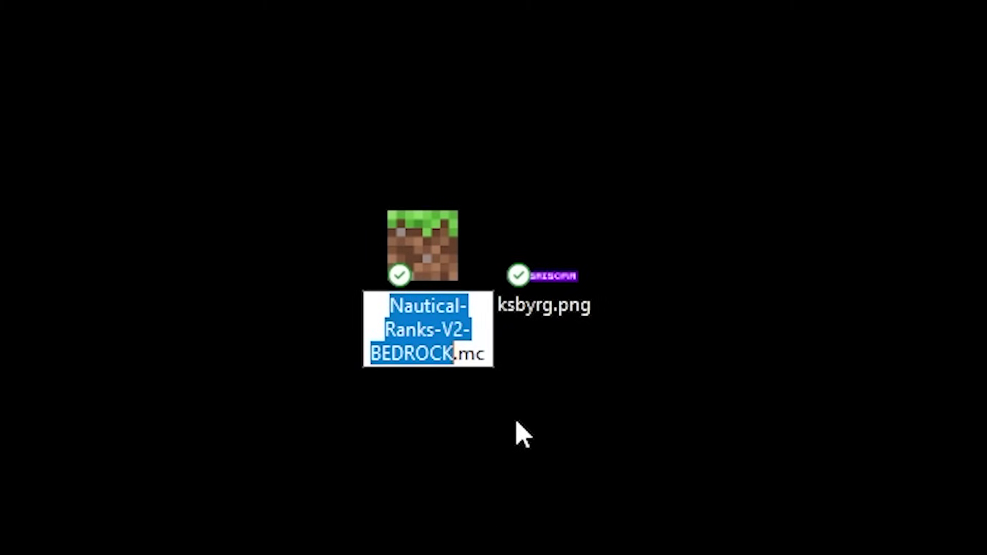
key(Right)
key(End)
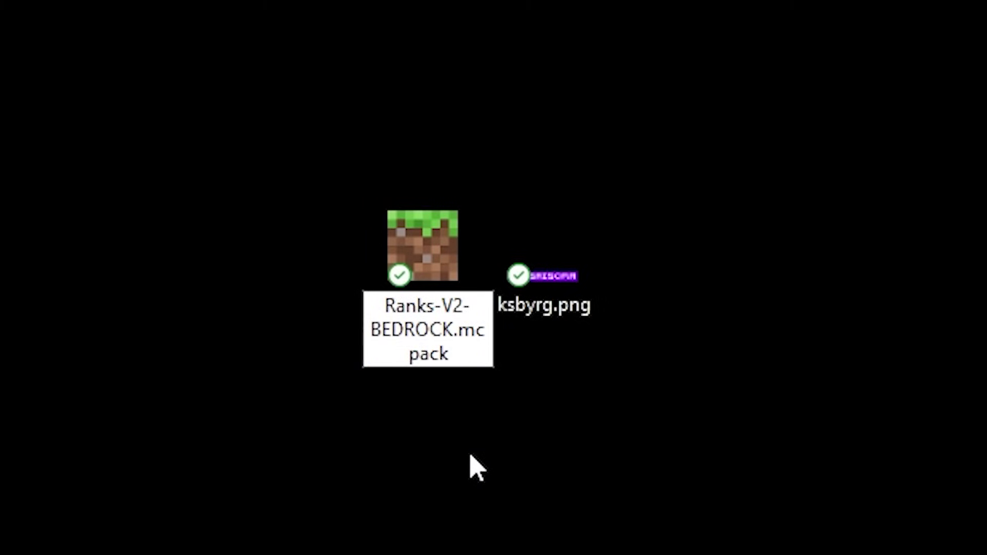
key(BackSpace)
key(BackSpace)
key(BackSpace)
key(BackSpace)
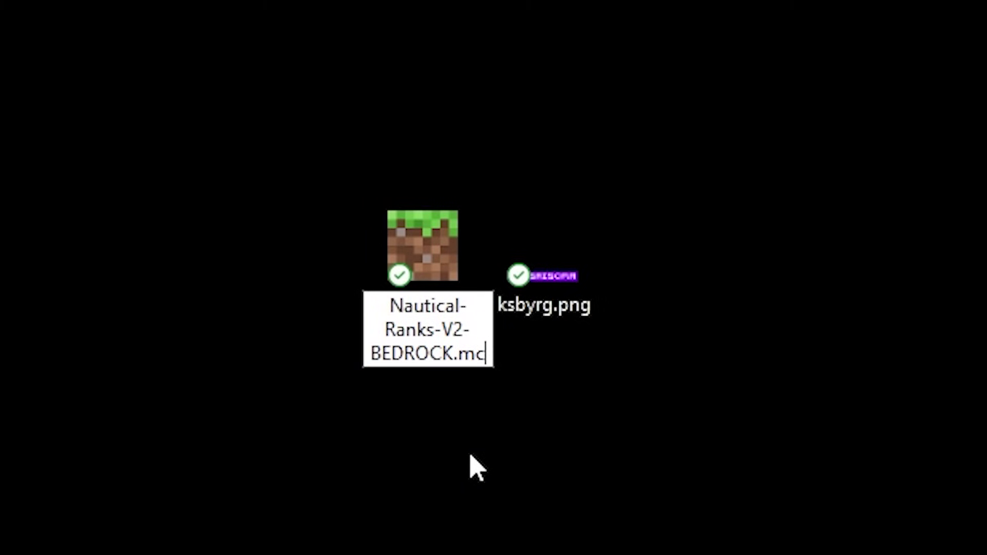
key(BackSpace)
key(BackSpace)
text(zip)
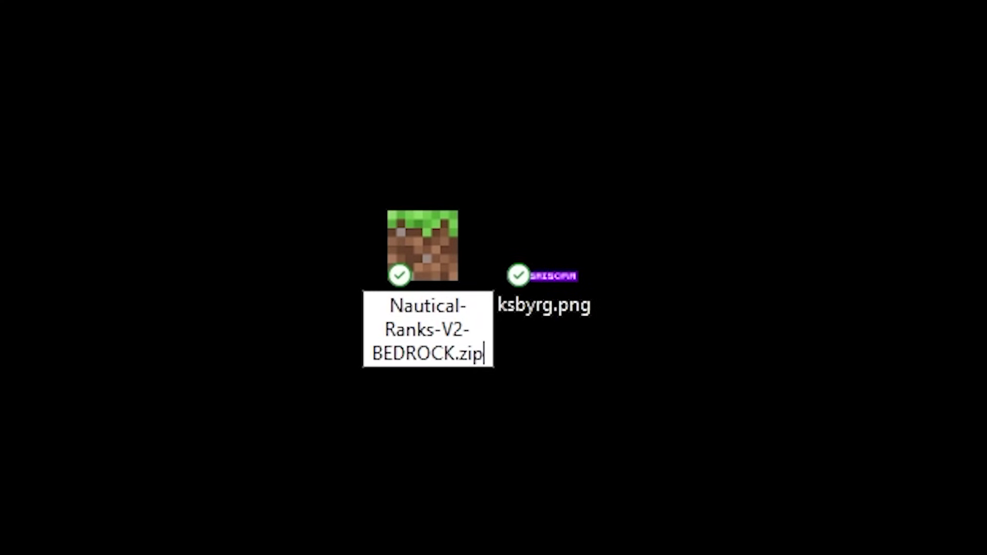
key(Return)
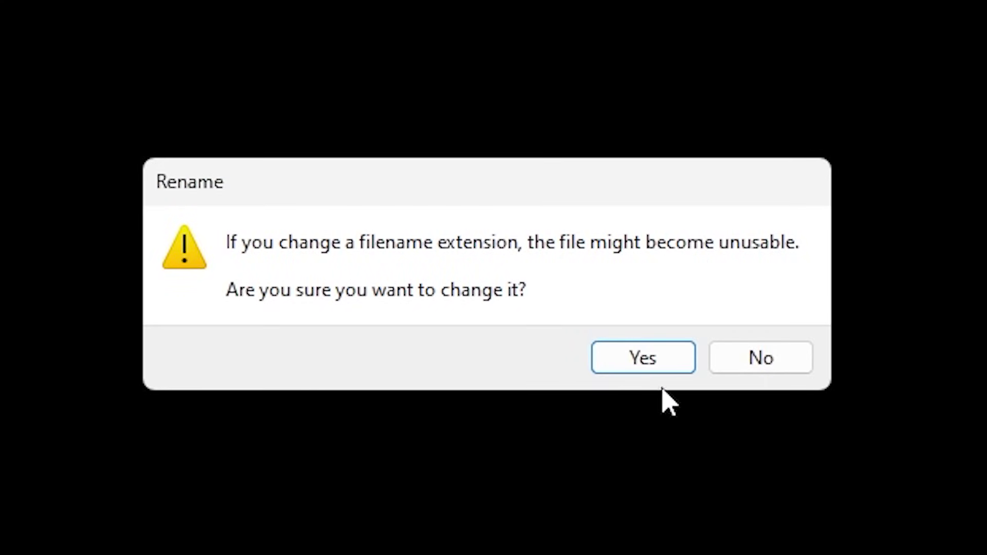
click(649, 365)
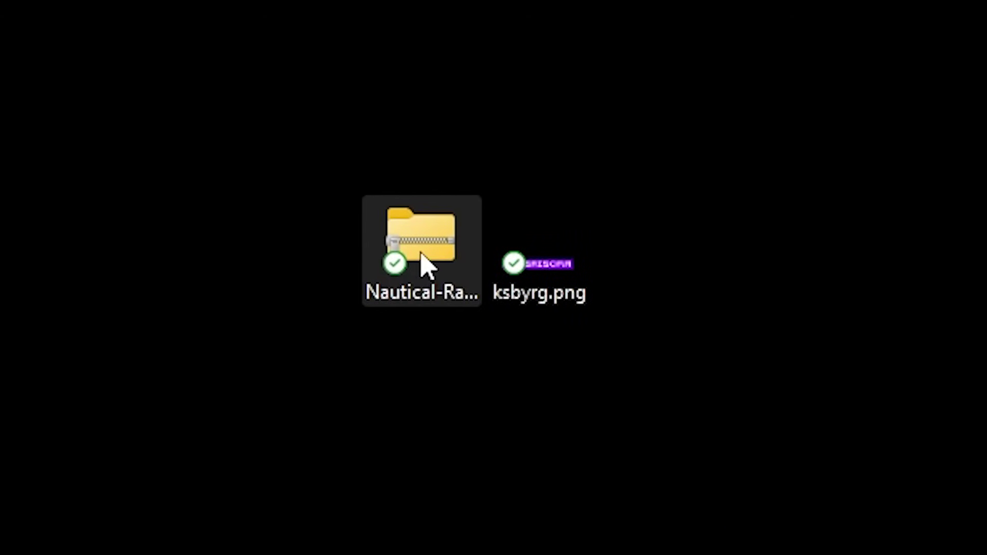
Extract the Bedrock zip and look over its font folder, manifest.json and pack_icon.png.
right_click(425, 264)
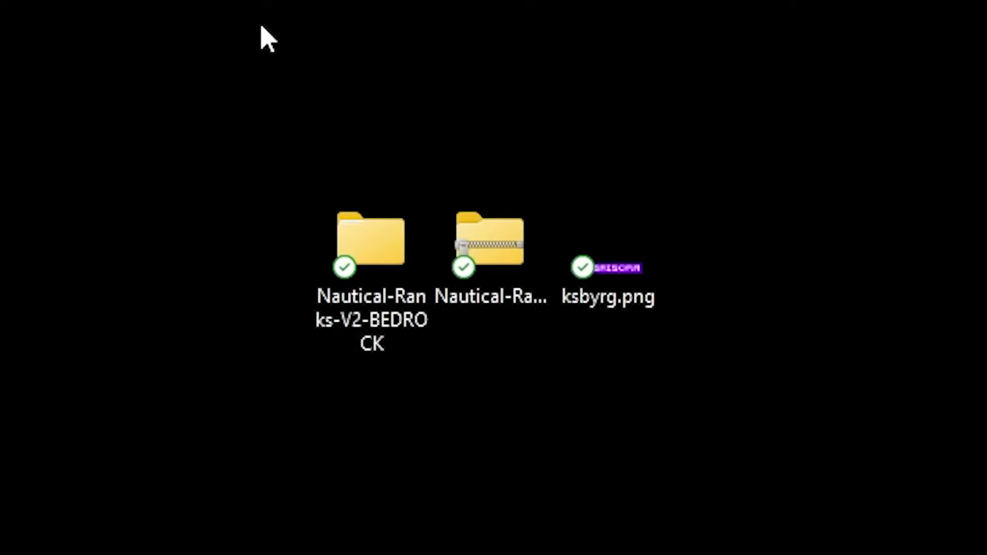
drag(259, 24, 382, 554)
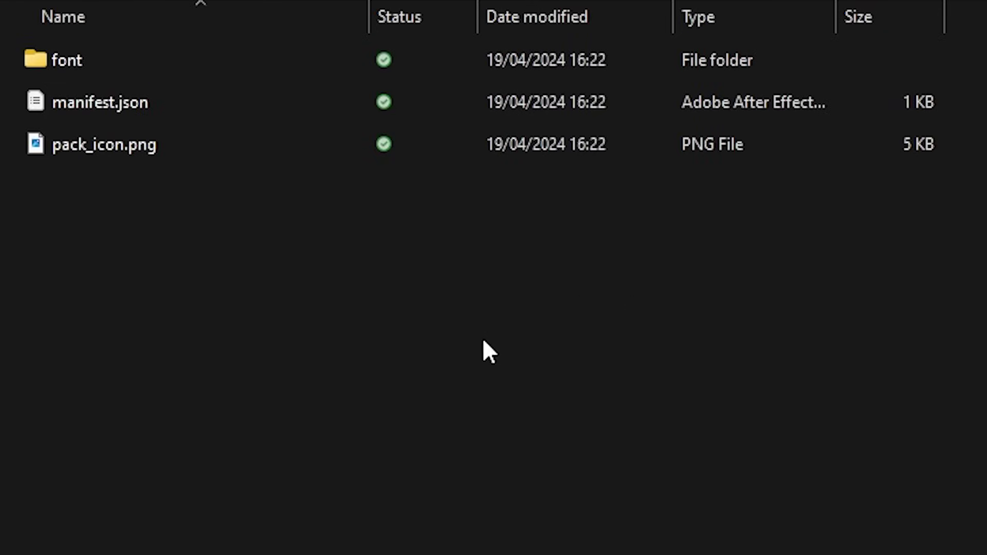
drag(718, 479, 262, 41)
click(374, 310)
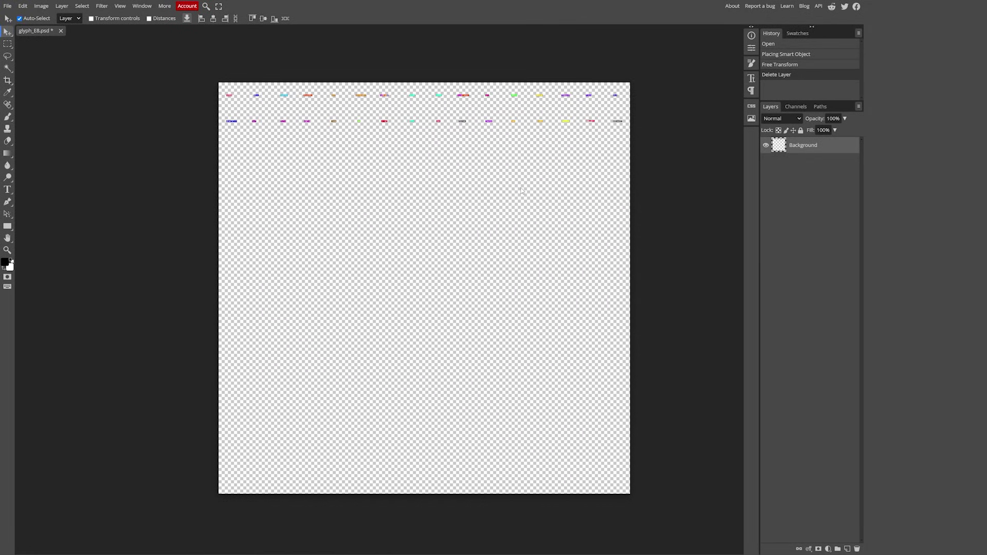
Scroll around the glyph_E8 sheet to inspect its rows of rank badges.
scroll(237, 80, up, 10)
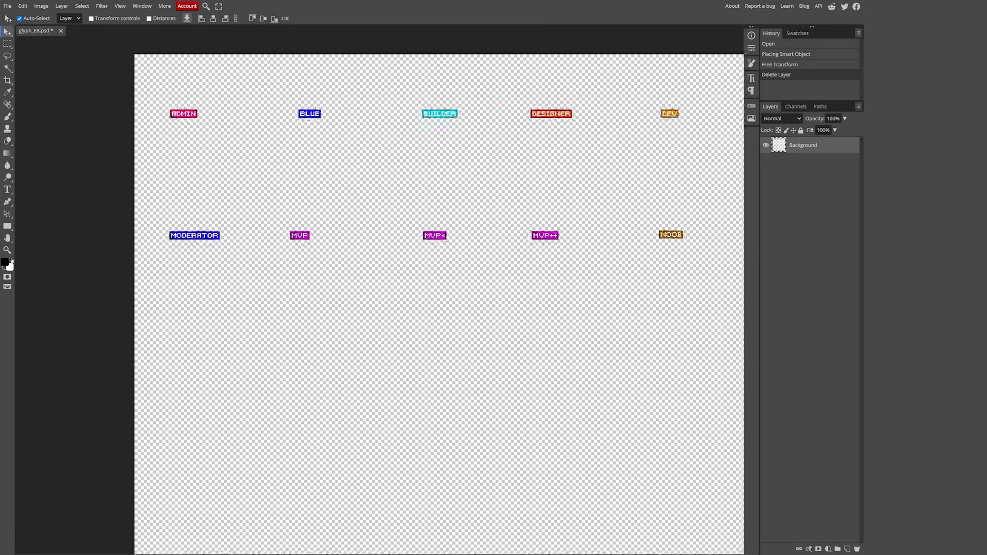
scroll(243, 127, up, 1)
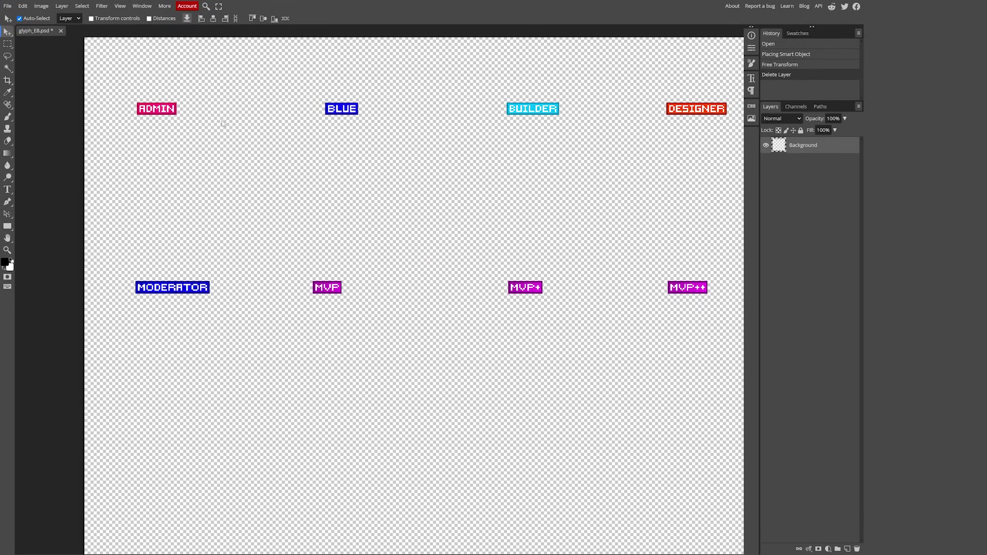
scroll(206, 180, right, 5)
scroll(257, 201, left, 3)
scroll(277, 205, up, 2)
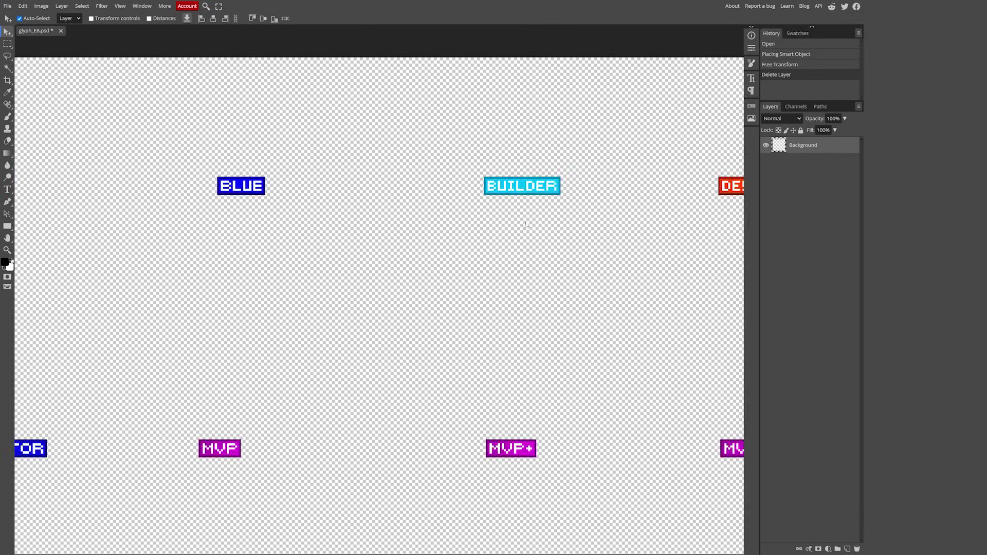
scroll(386, 220, right, 5)
scroll(618, 221, right, 10)
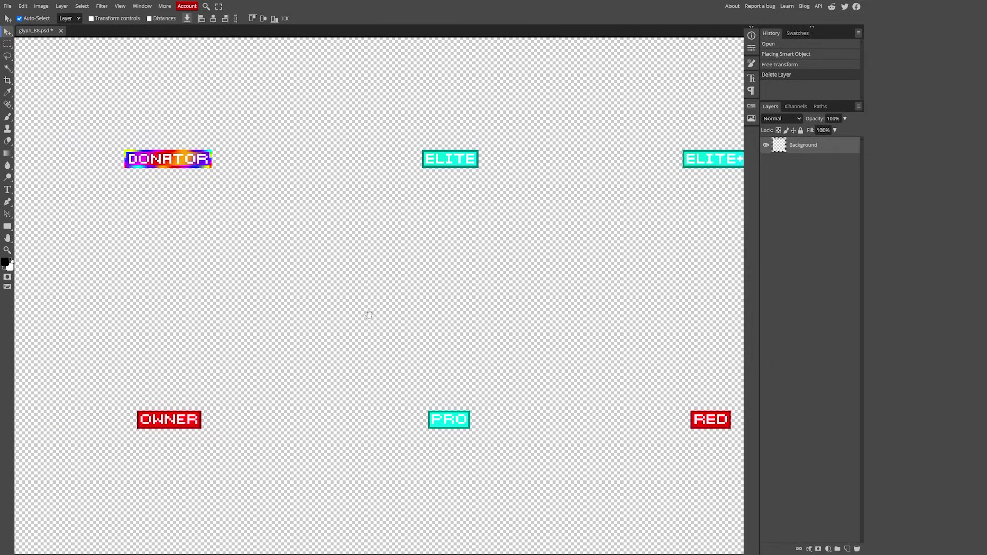
scroll(406, 310, right, 12)
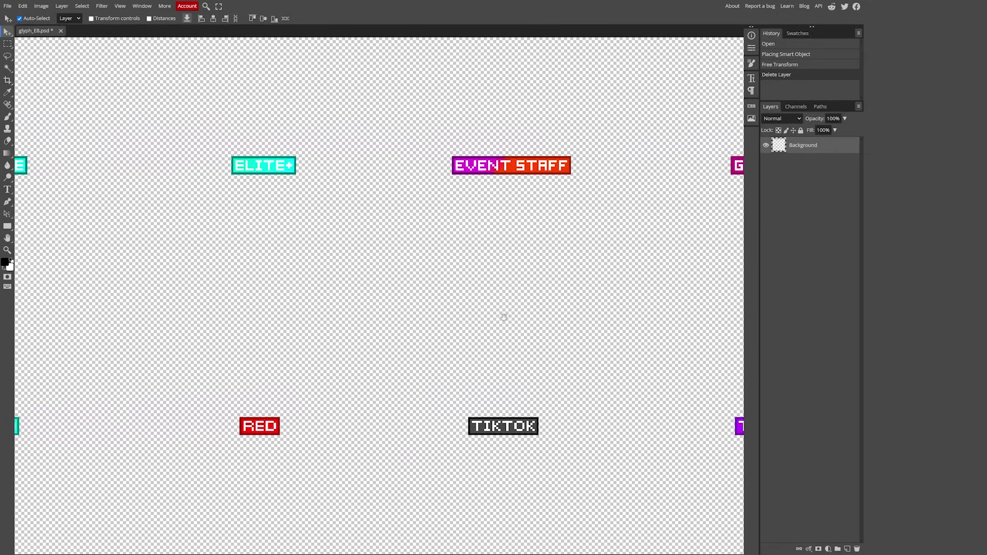
scroll(441, 325, down, 8)
scroll(463, 308, up, 3)
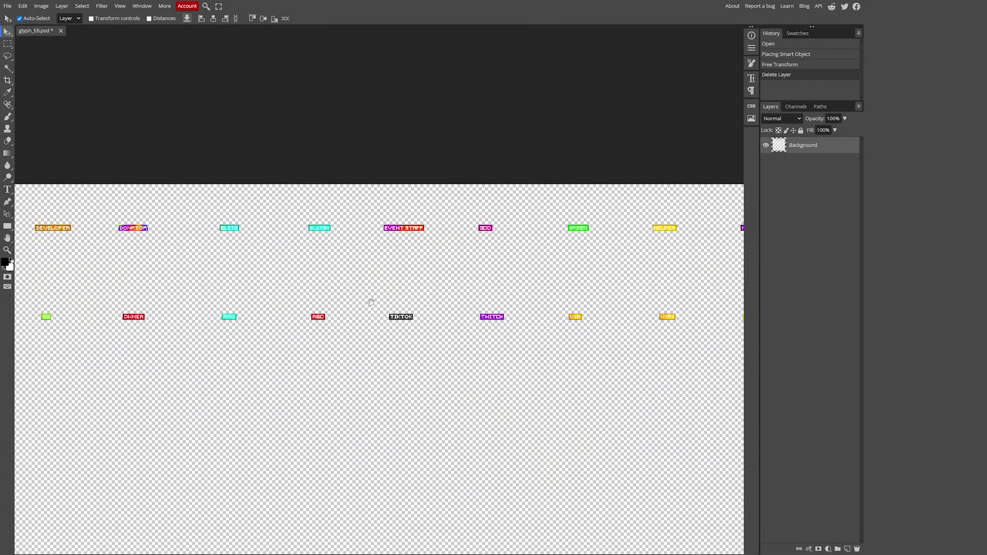
scroll(473, 287, left, 7)
scroll(473, 287, down, 3)
scroll(665, 232, up, 3)
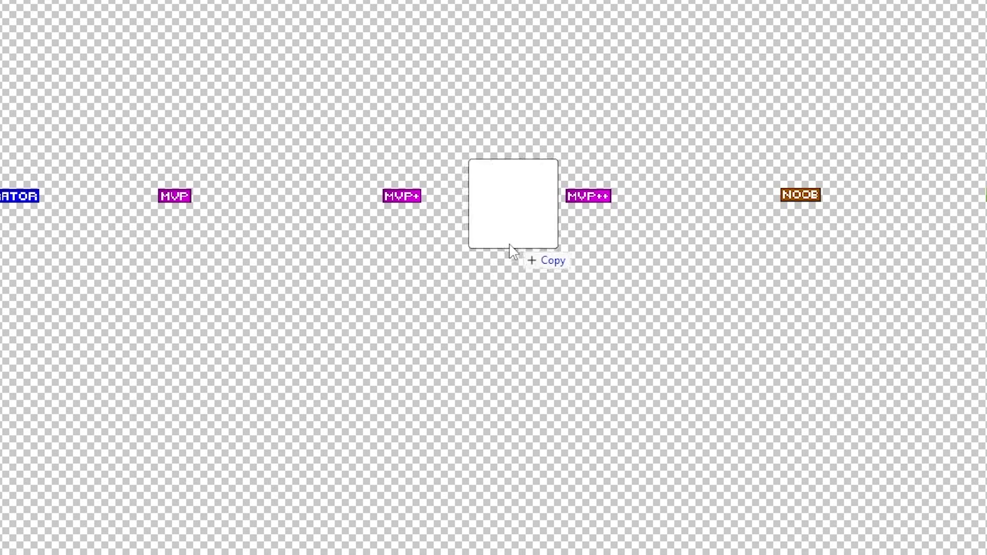
Drop ksbyrg.png onto the sheet and move it below the MODERATOR row.
drag(475, 226, 419, 283)
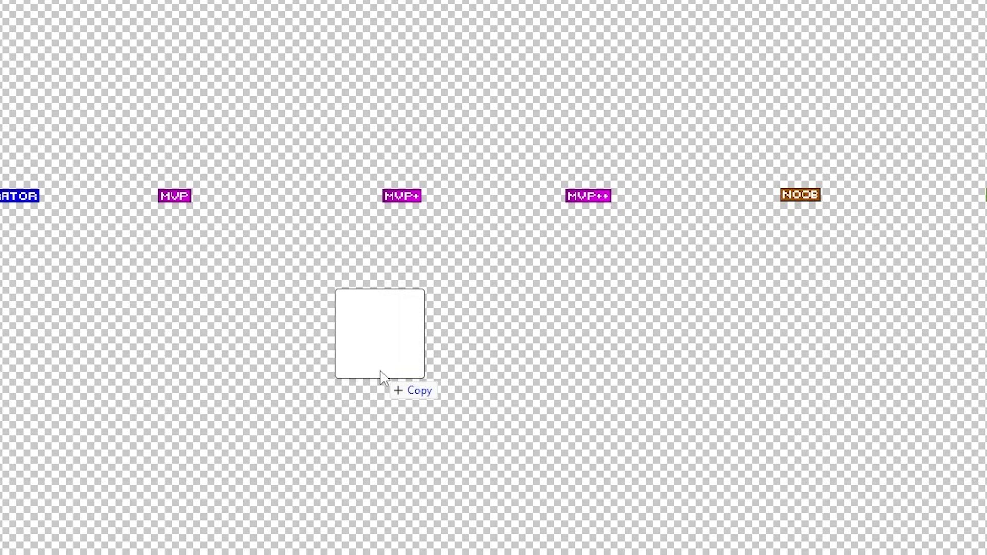
drag(433, 248, 284, 277)
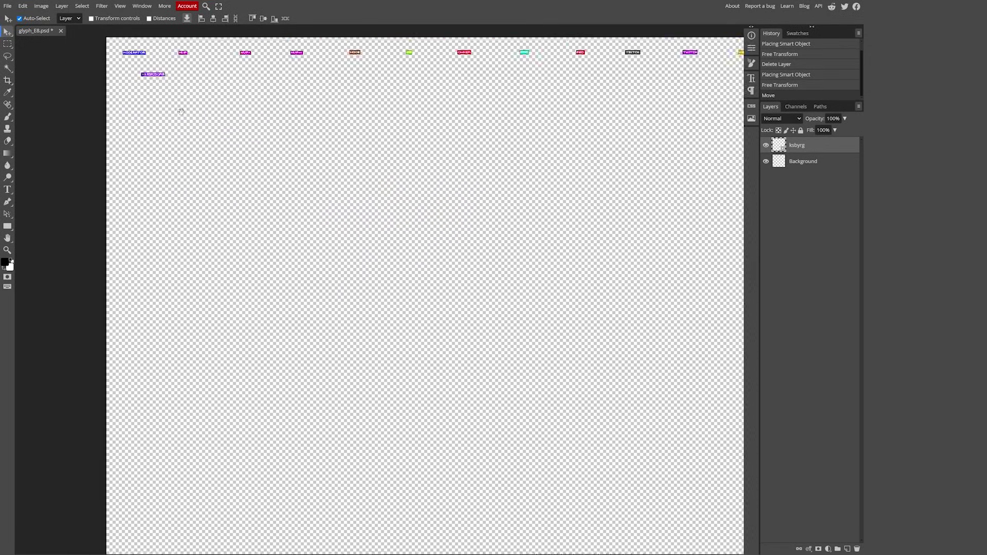
scroll(284, 277, up, 5)
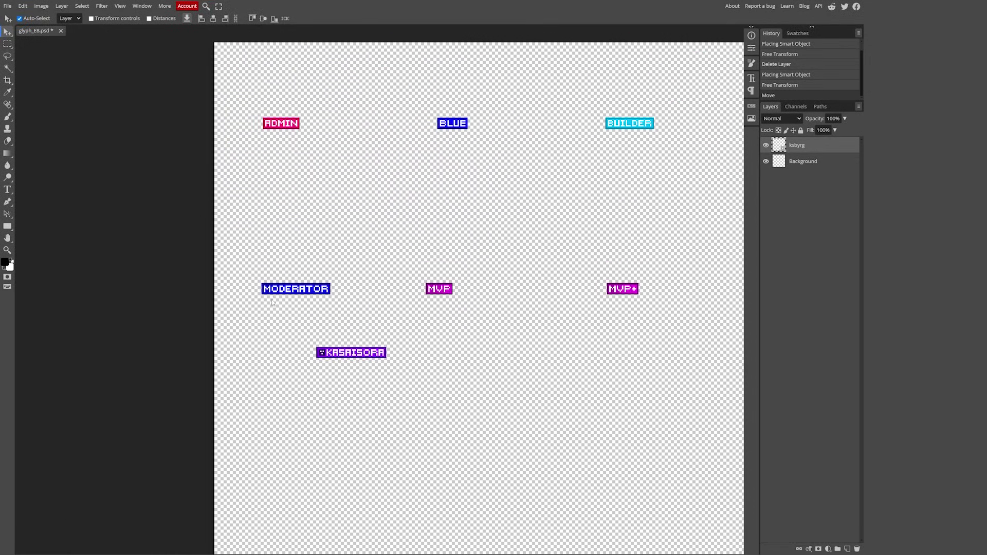
drag(337, 358, 294, 370)
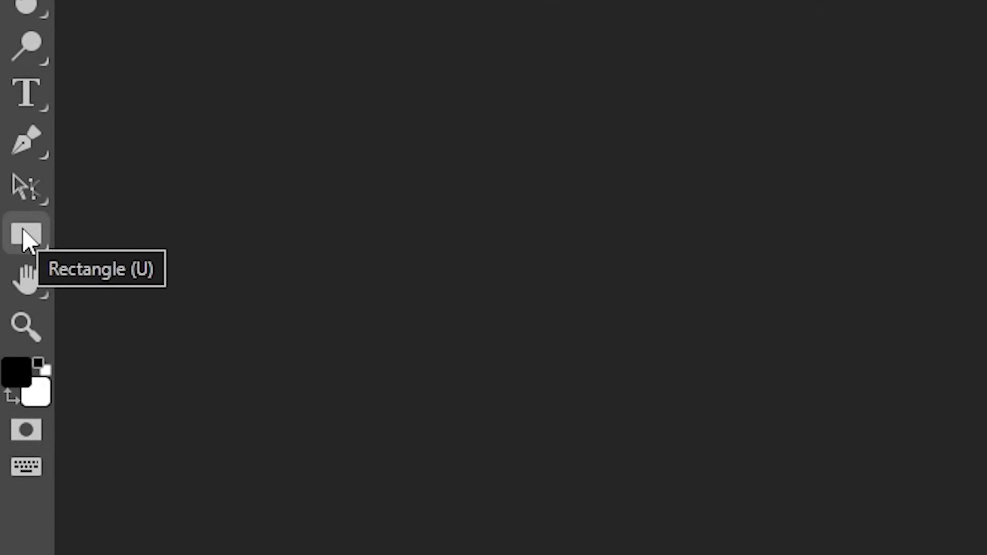
Draw a black spacer rectangle the height of ADMIN to MODERATOR and set it flush under MODERATOR.
click(22, 232)
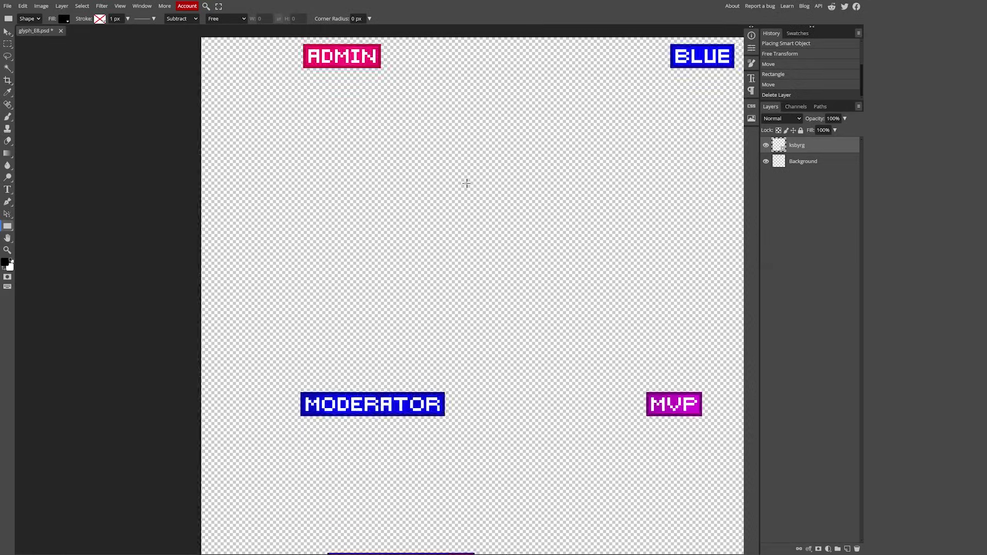
scroll(556, 188, up, 1)
scroll(556, 188, left, 3)
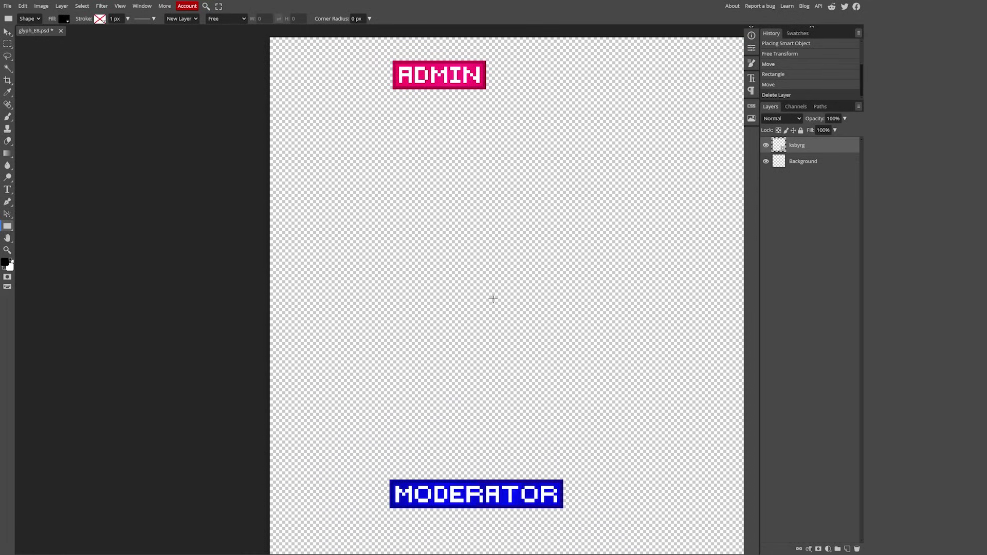
drag(378, 88, 502, 474)
click(8, 32)
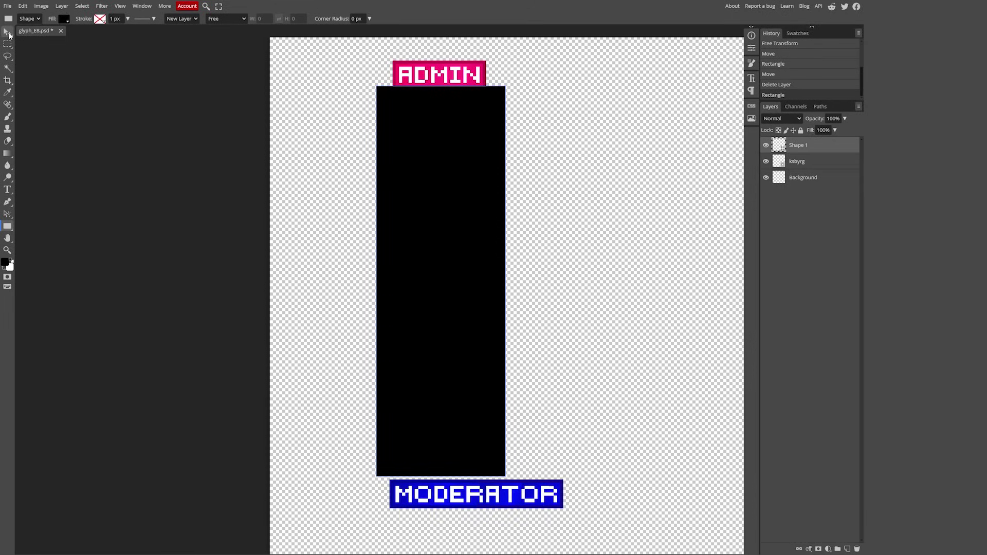
drag(447, 129, 493, 207)
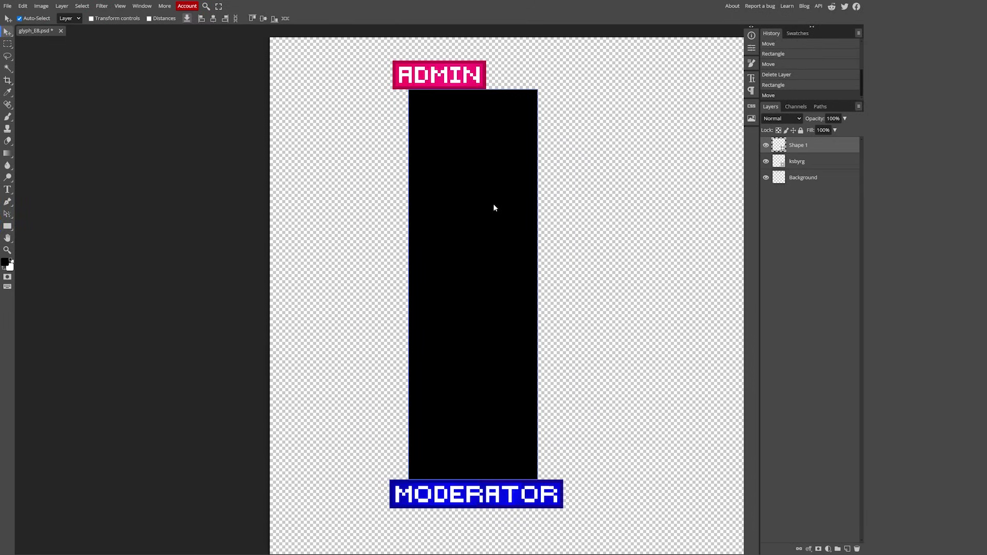
scroll(448, 111, up, 5)
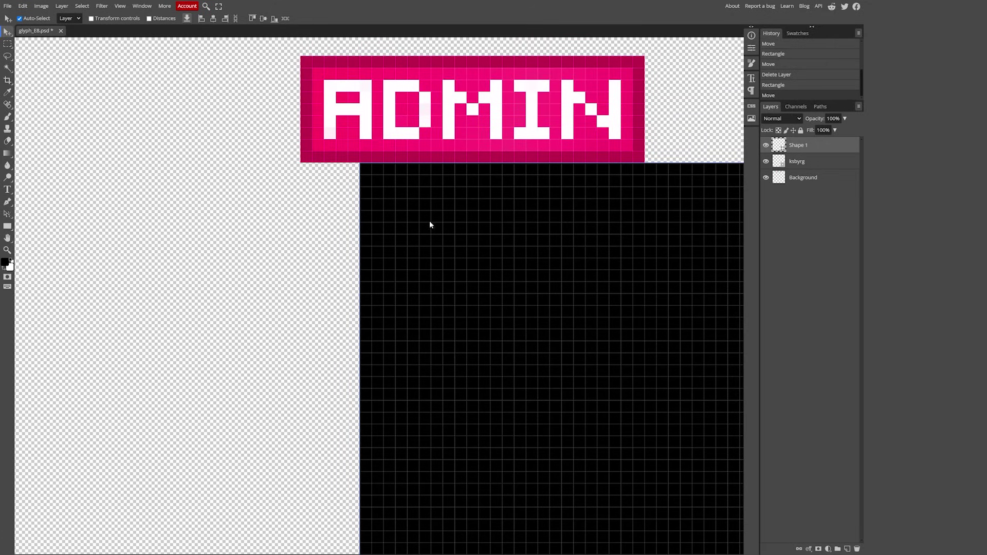
scroll(437, 206, down, 5)
drag(451, 139, 392, 180)
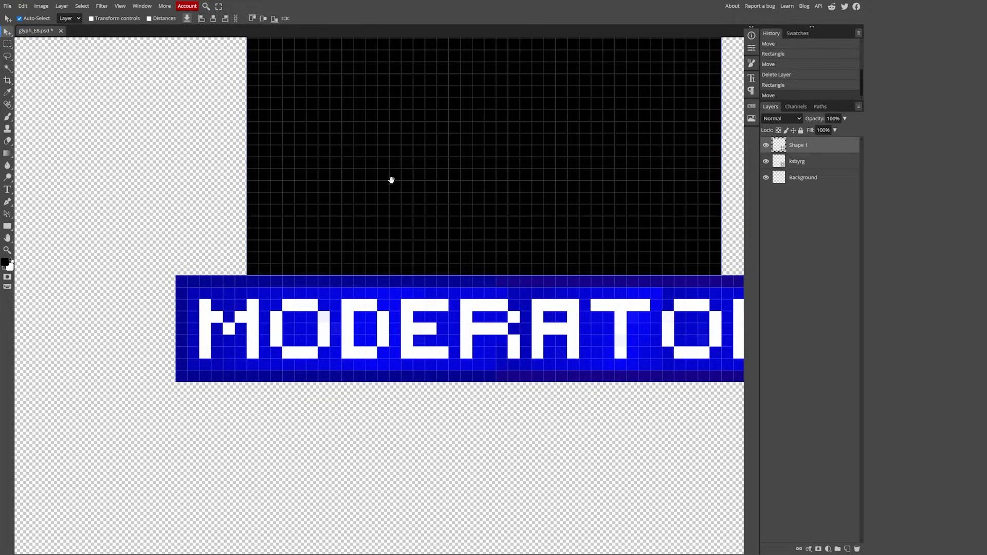
scroll(407, 173, down, 8)
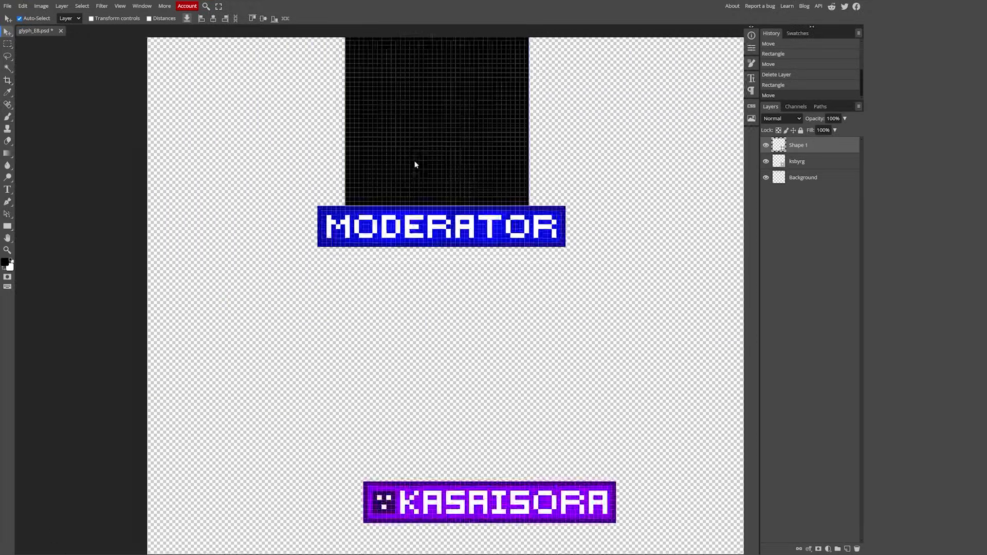
drag(419, 95, 416, 344)
scroll(416, 344, up, 5)
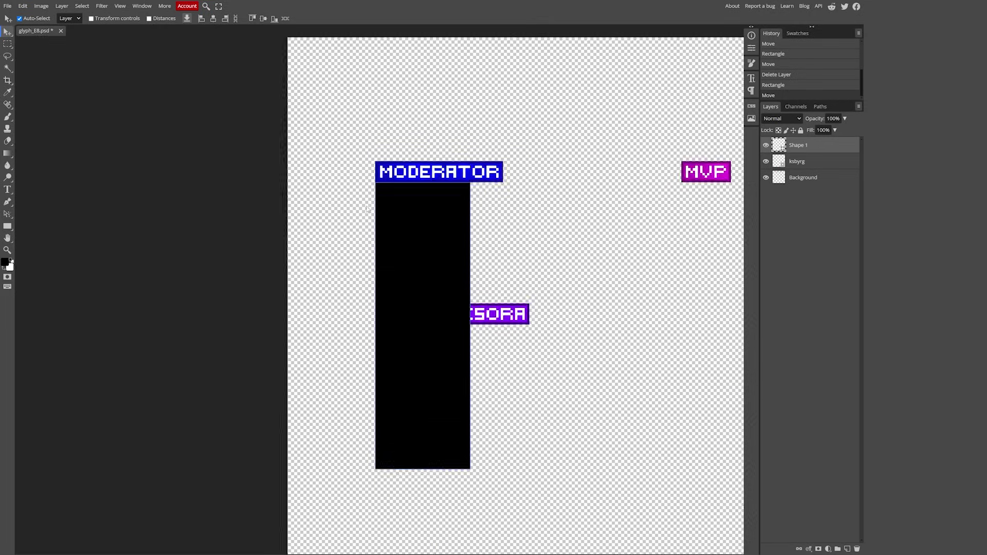
drag(417, 300, 460, 306)
Align the KASAISORA label beneath the spacer box, then delete the spacer.
scroll(458, 308, down, 5)
scroll(419, 194, down, 3)
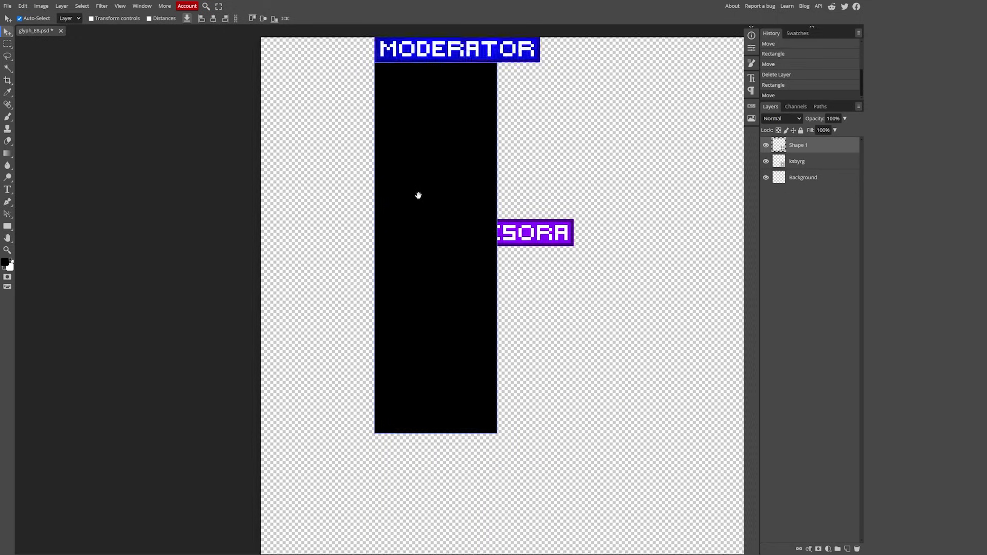
click(522, 200)
drag(532, 202, 504, 417)
scroll(391, 407, up, 3)
drag(351, 412, 358, 412)
scroll(474, 342, down, 5)
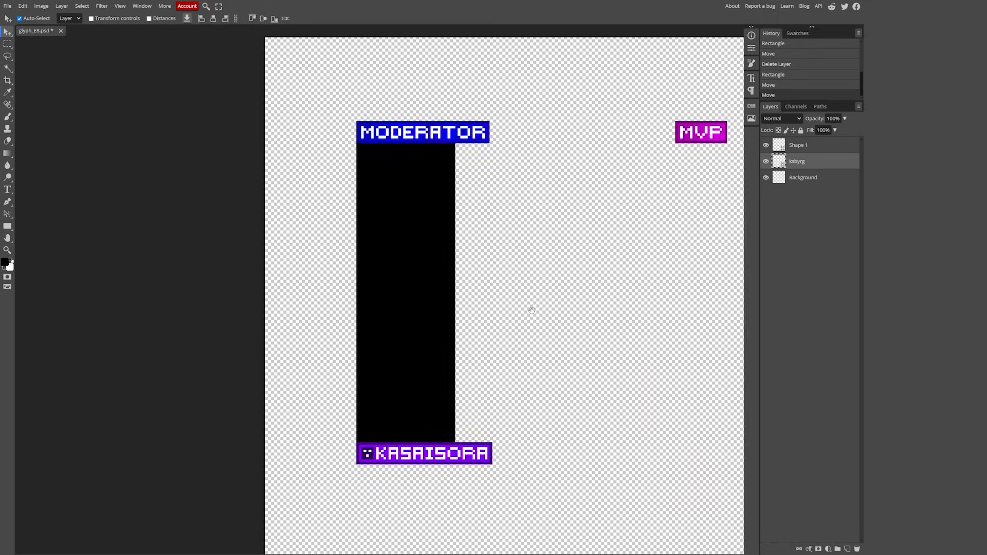
drag(531, 309, 517, 322)
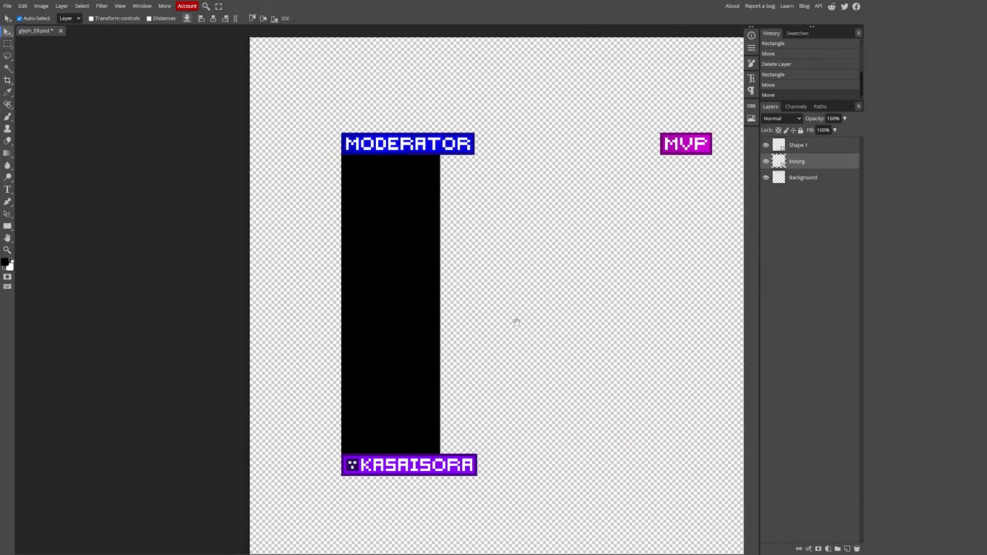
click(394, 316)
key(Delete)
scroll(489, 285, down, 3)
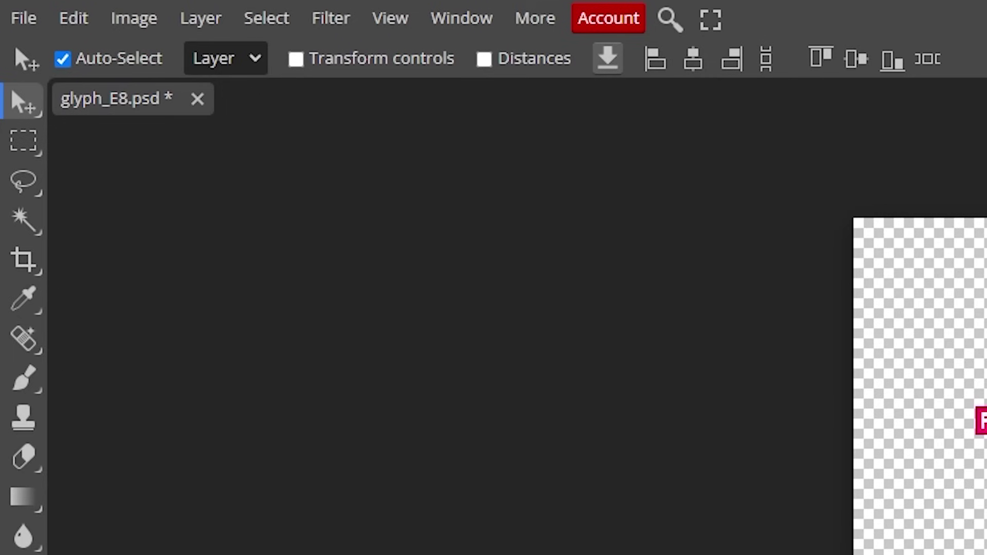
Export the glyph_E8 sheet as a PNG.
click(25, 19)
mouse_move(97, 392)
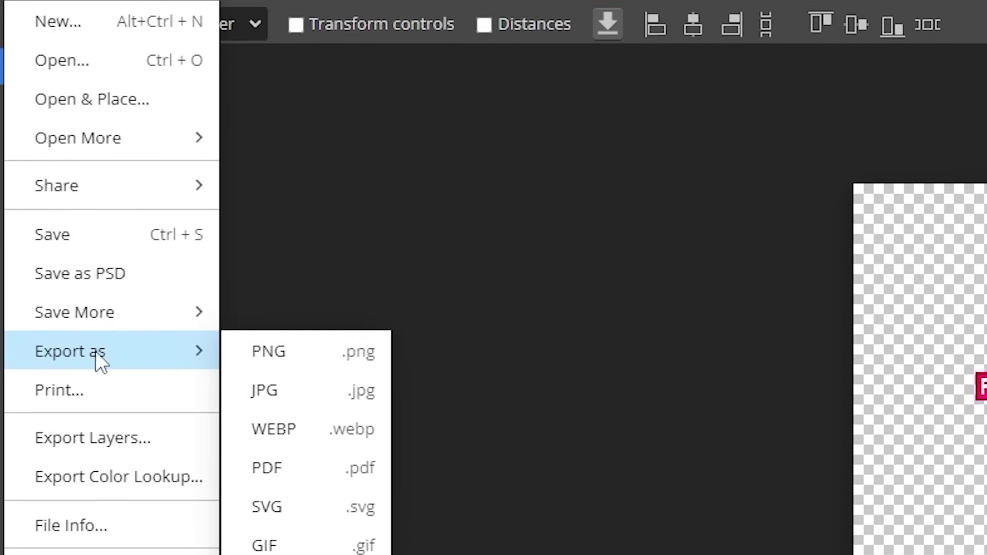
click(331, 243)
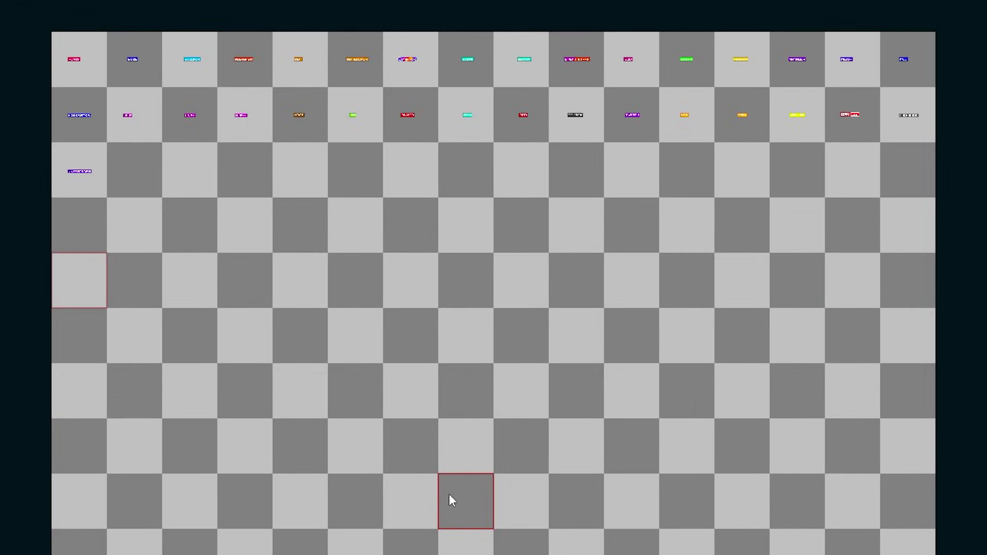
Load glyph_E8.png in the viewer and copy the row-3, column-1 symbol 0xE820.
click(449, 495)
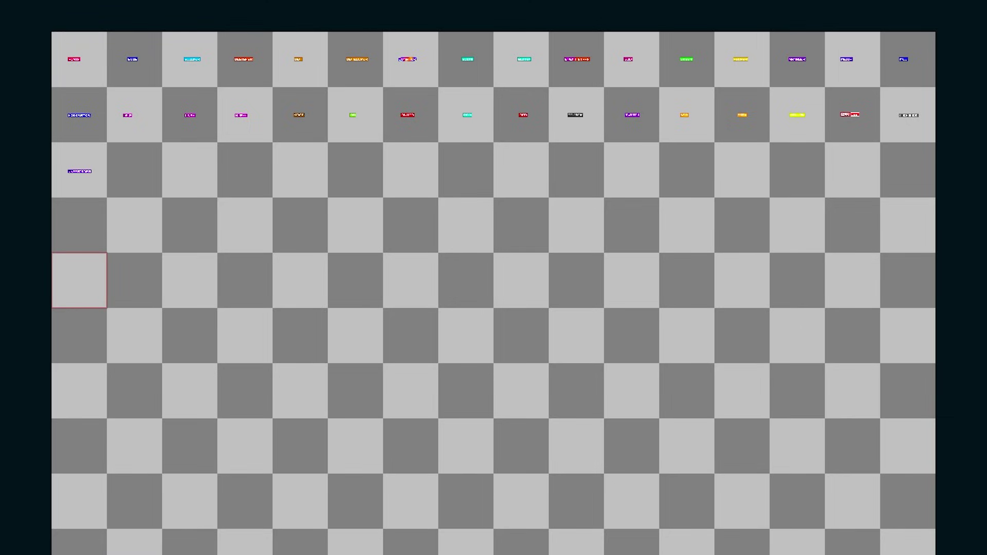
click(86, 171)
click(78, 167)
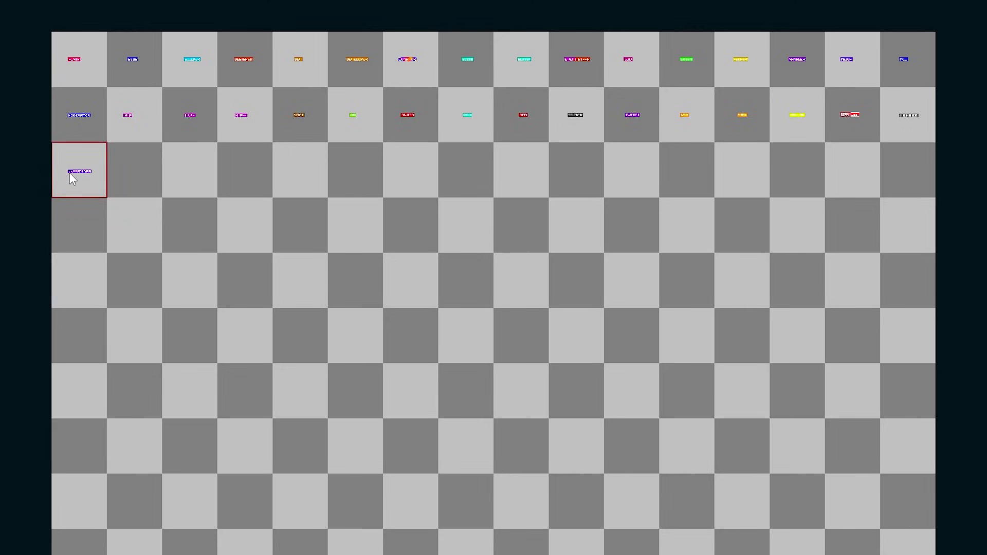
click(71, 173)
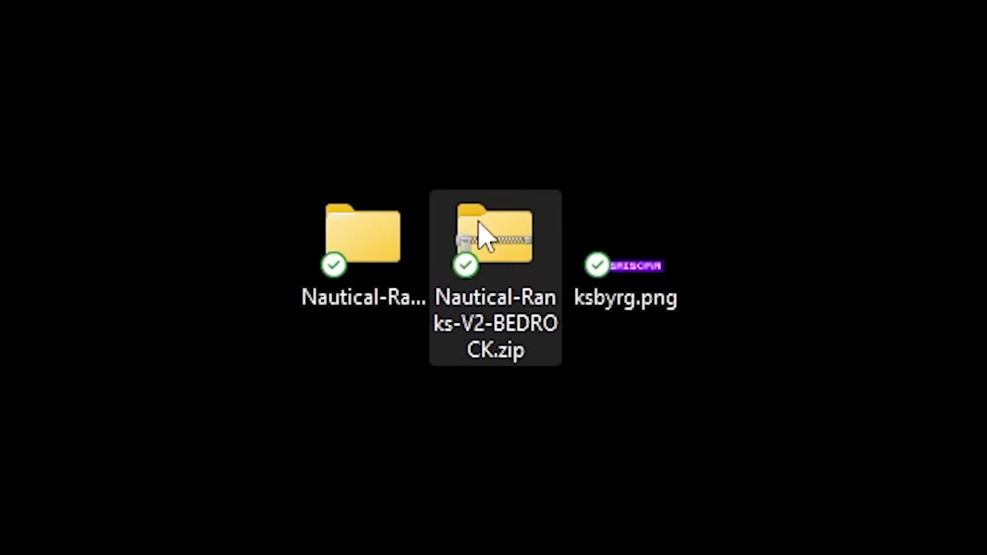
Compress the Nautical Ranks V2 - BEDROCK folder to a zip, keeping the suggested name.
mouse_move(478, 222)
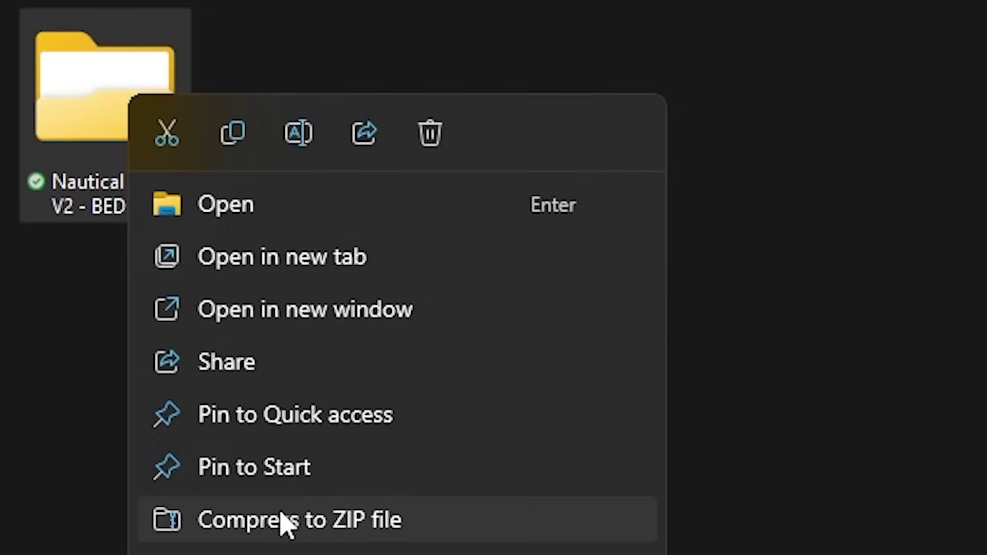
click(285, 522)
click(333, 477)
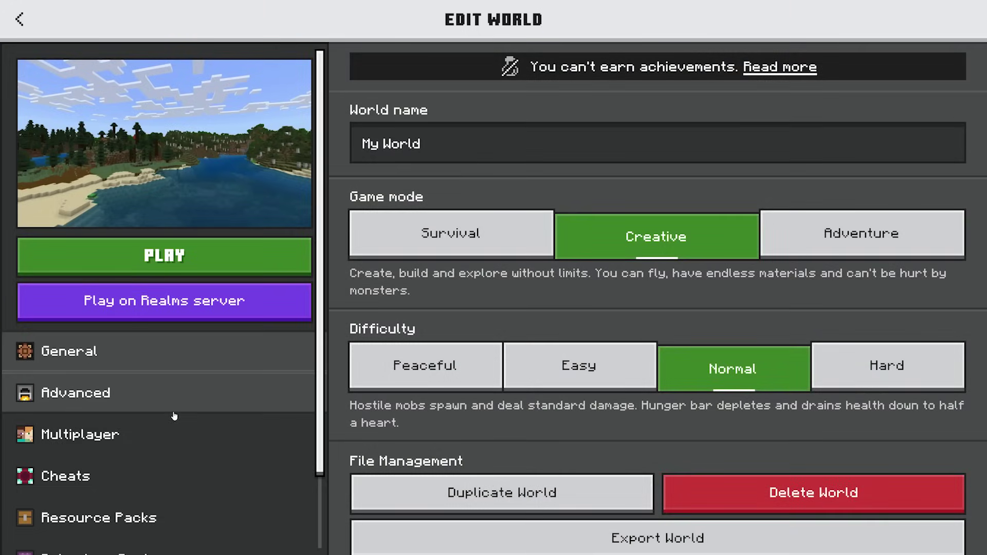
Activate the Nautical Services resource pack for the world, then paste the KASAISORA glyph into chat.
scroll(175, 414, down, 2)
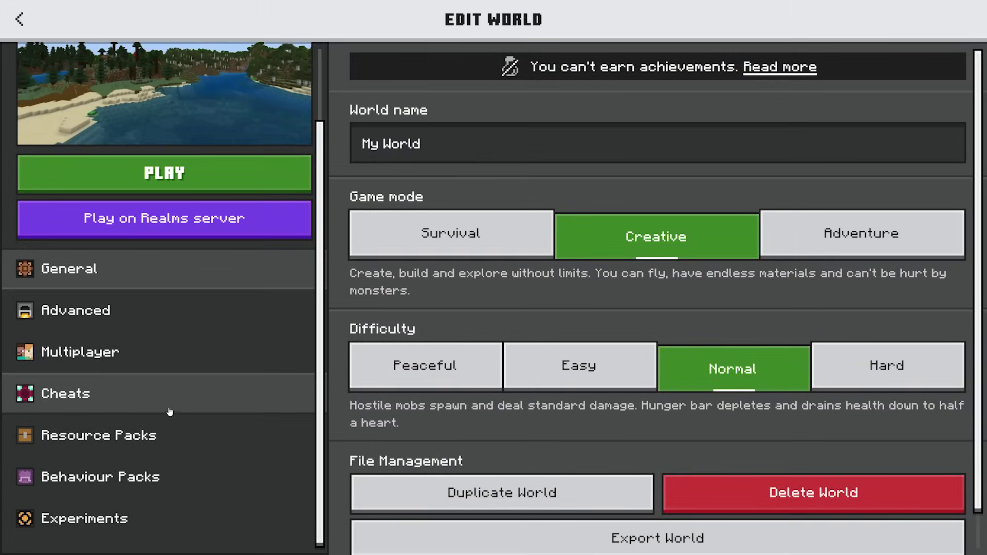
click(195, 436)
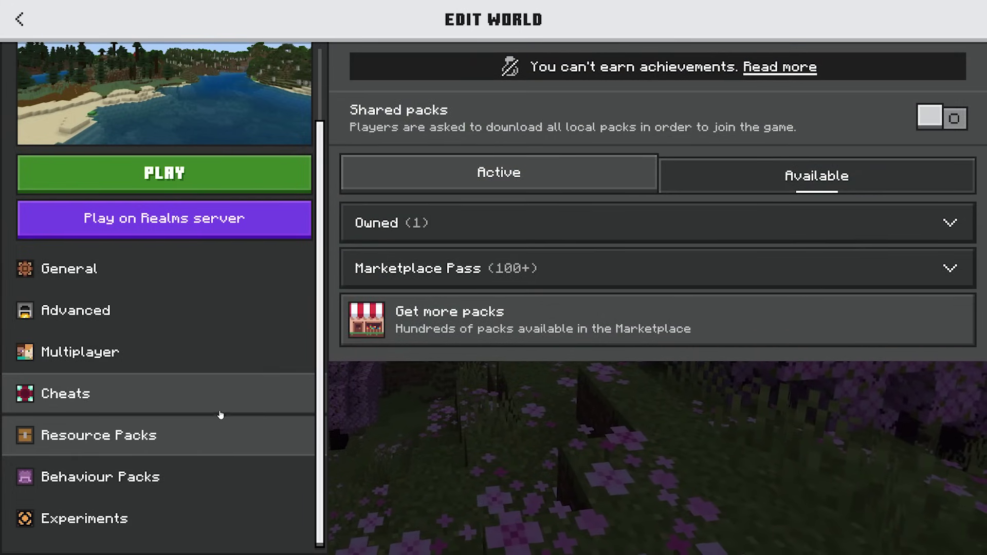
click(479, 228)
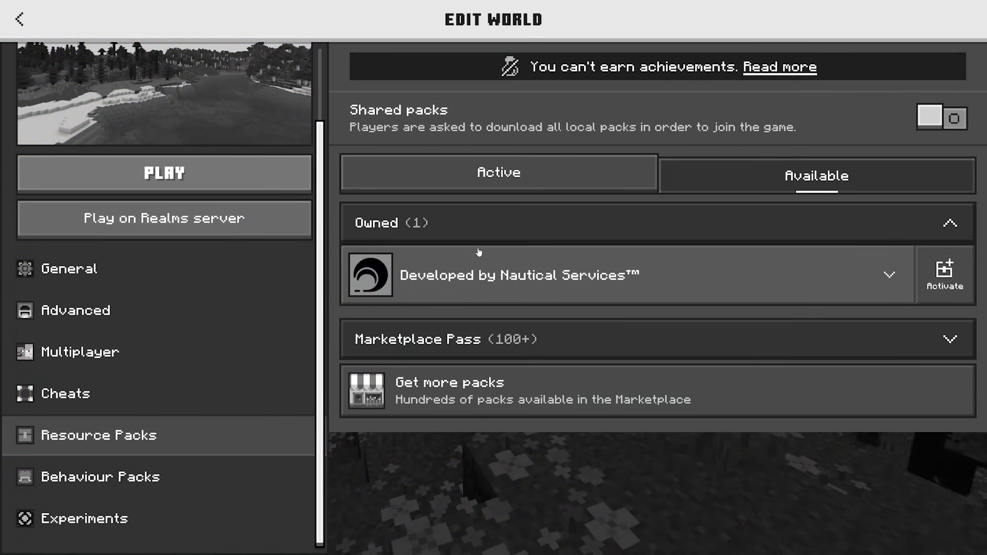
click(480, 253)
click(944, 273)
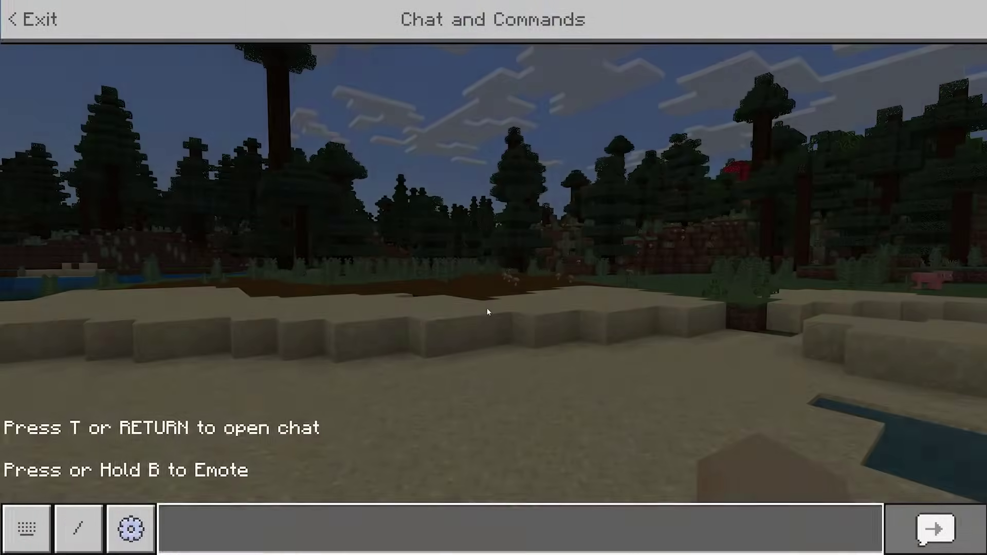
click(230, 535)
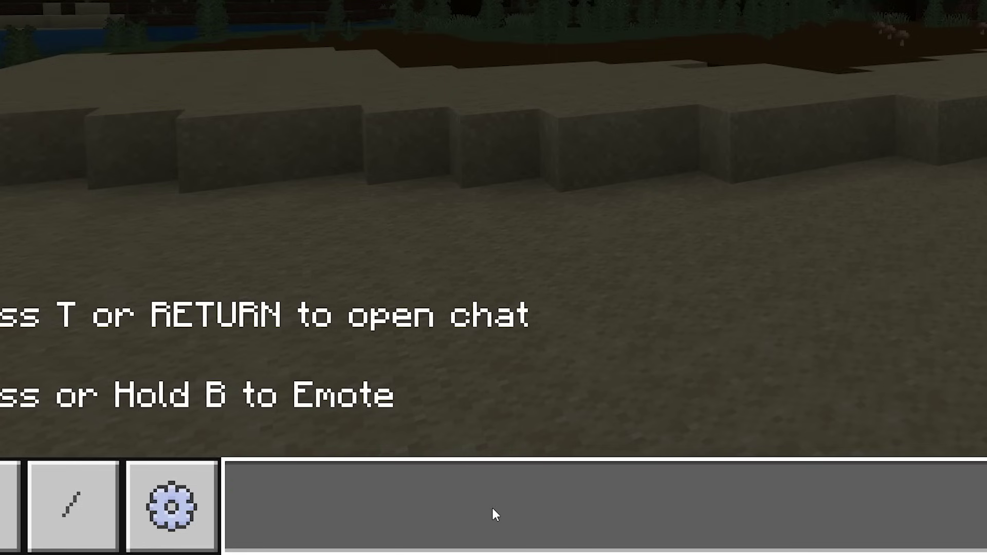
key(ctrl+v)
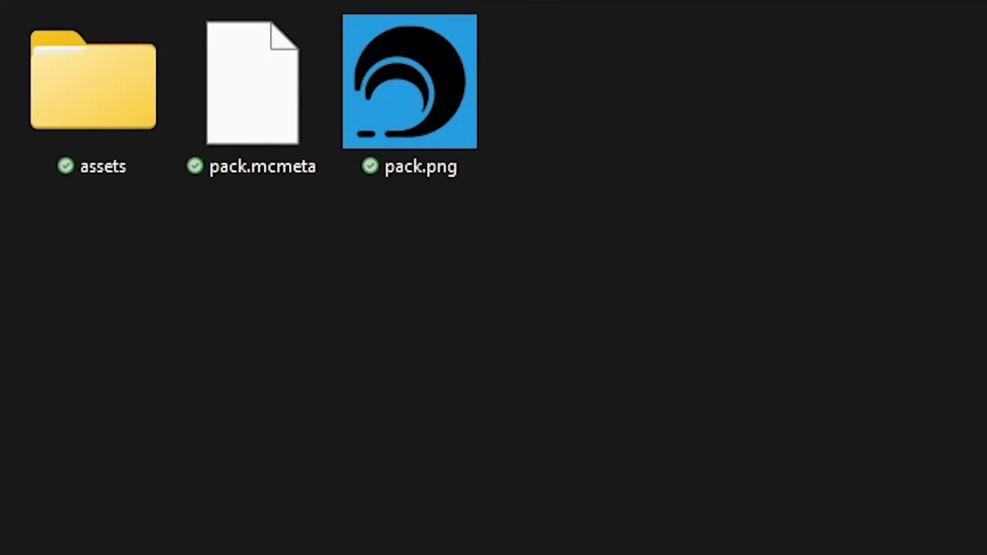
In the extracted pack, browse to textures > ranks, confirm ksbyrg.png is present, and return to textures.
drag(5, 3, 986, 537)
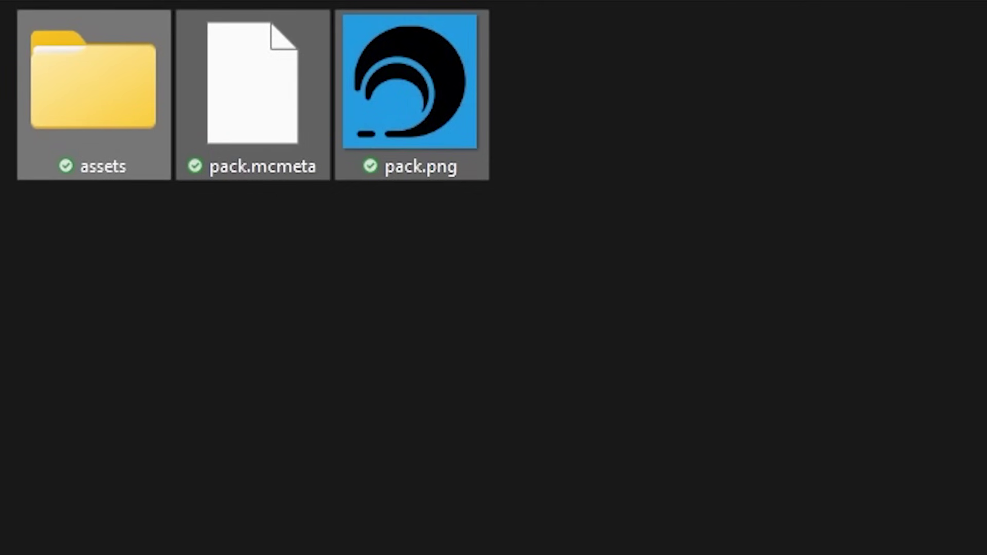
click(842, 535)
drag(837, 512, 76, 82)
click(903, 406)
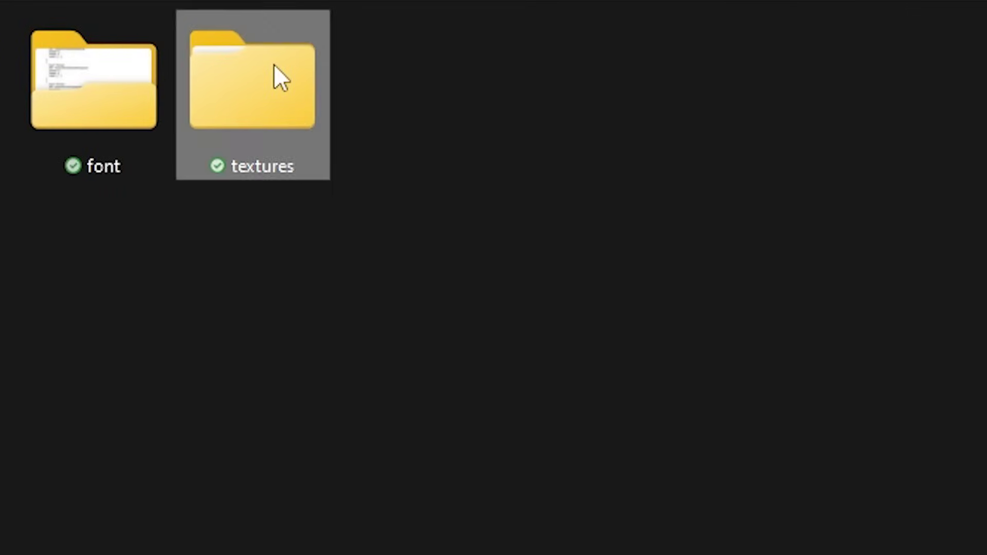
double_click(274, 73)
double_click(97, 92)
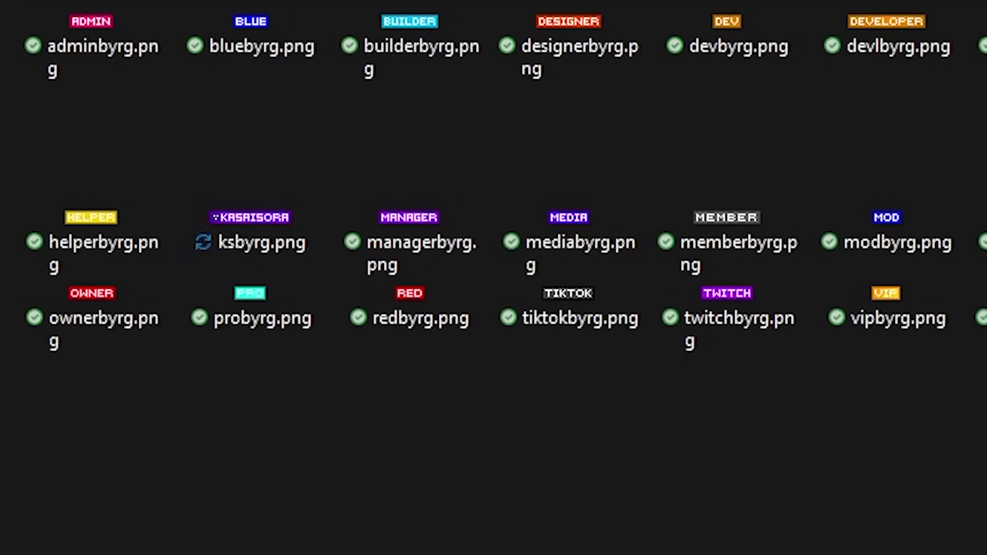
key(F2)
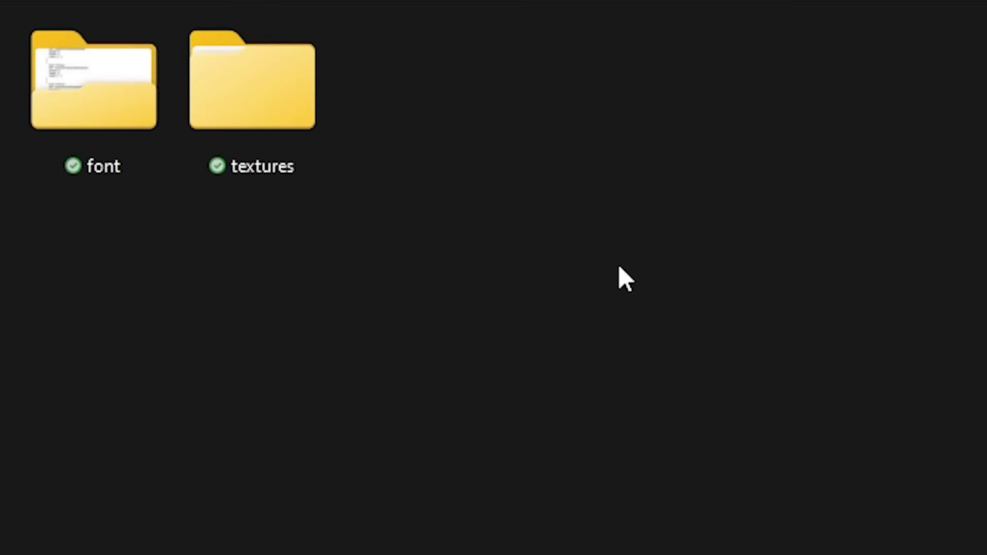
click(251, 90)
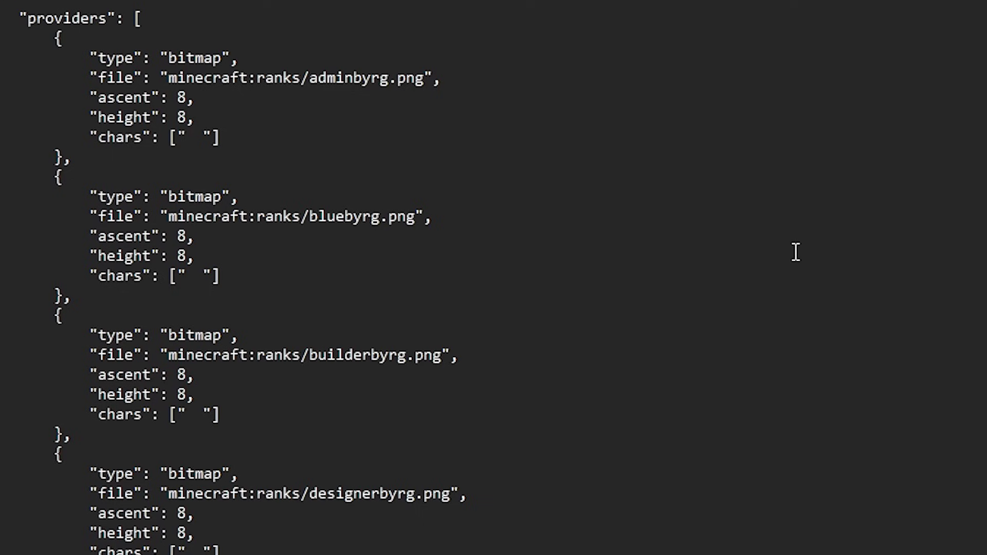
Duplicate the youtubebyrg bitmap block in default.json on a new line below it.
scroll(796, 252, down, 20)
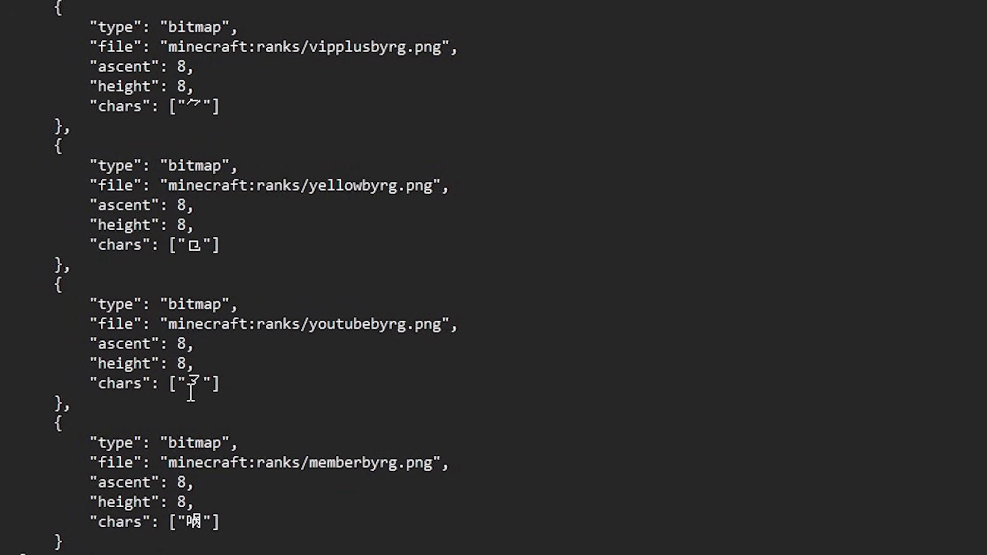
drag(137, 398, 2, 285)
key(ctrl+c)
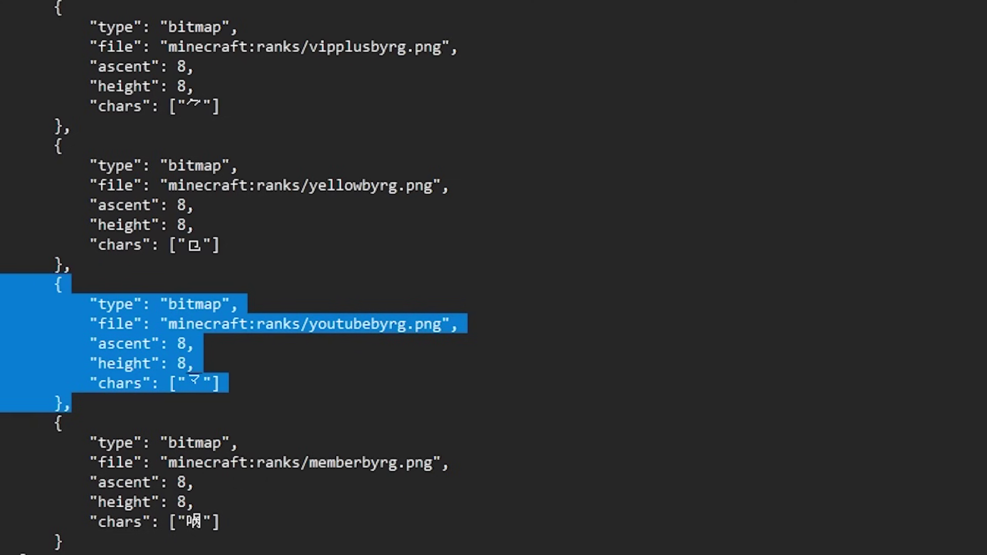
key(Right)
key(Return)
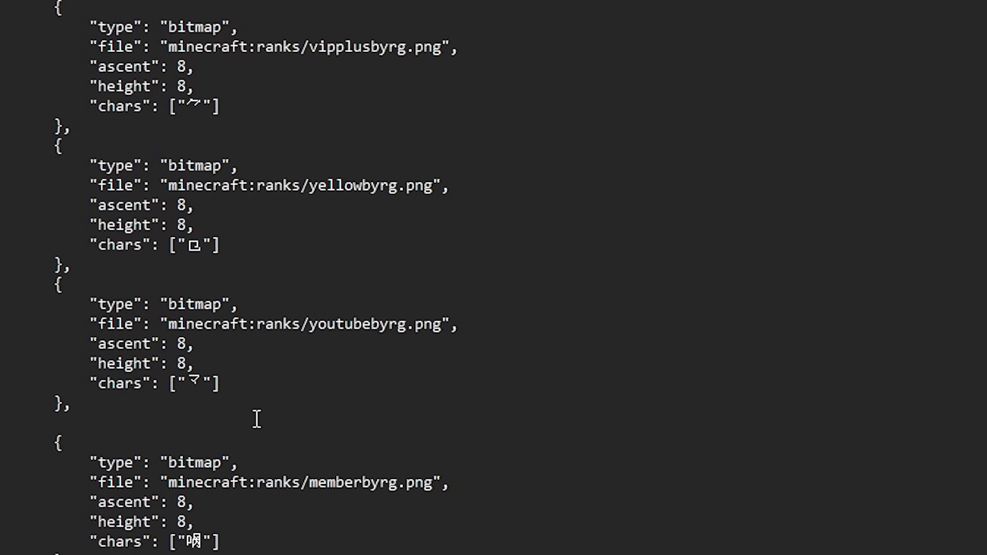
key(ctrl+v)
Change the copied entry's file path from youtubebyrg.png to minecraft:ranks/ksbyrg.png.
scroll(260, 417, down, 2)
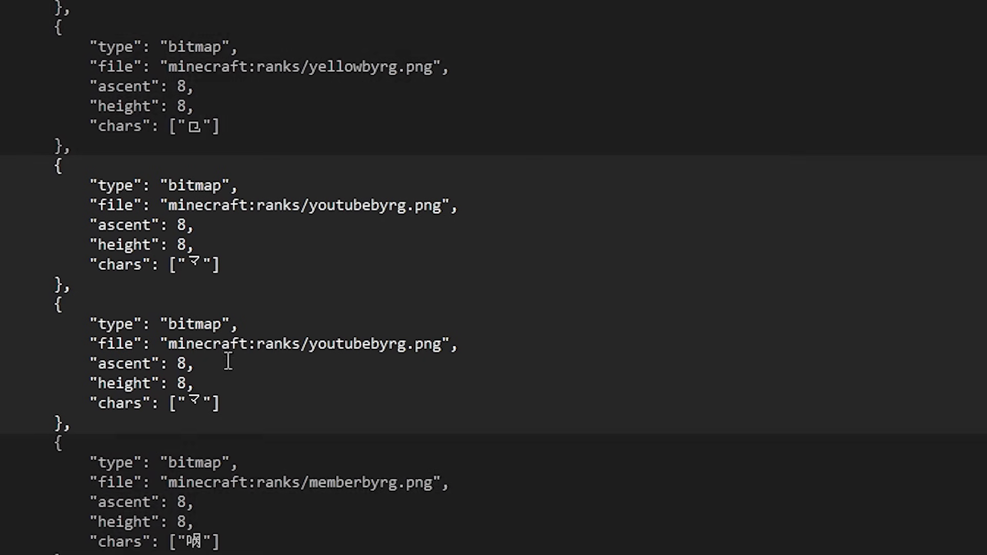
drag(186, 344, 367, 339)
click(452, 339)
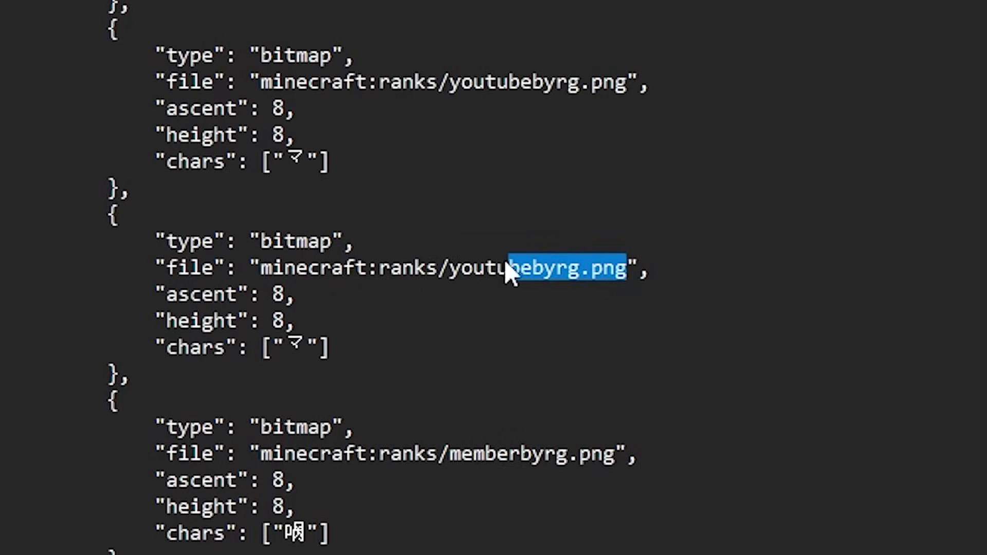
drag(509, 270, 448, 268)
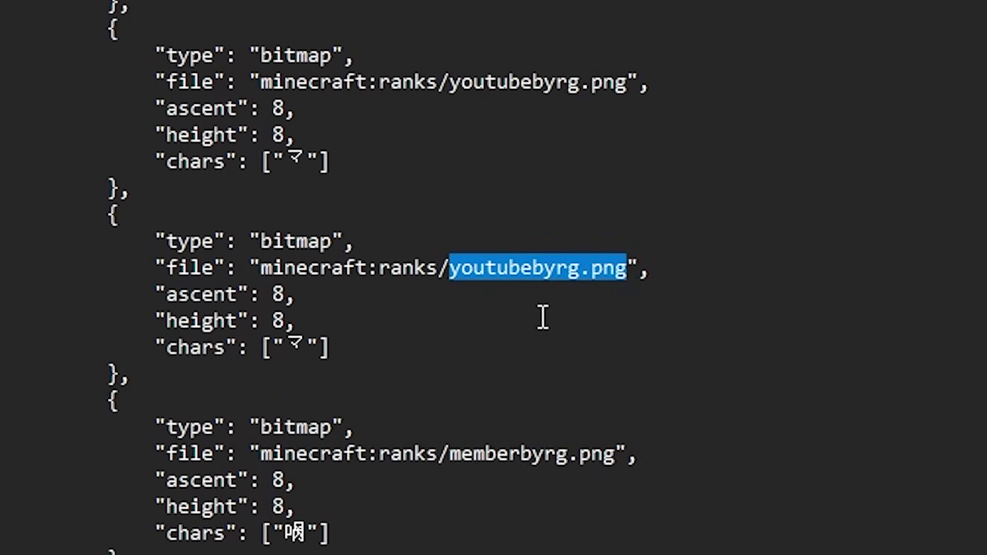
drag(627, 268, 462, 268)
text(ksbyrg.png)
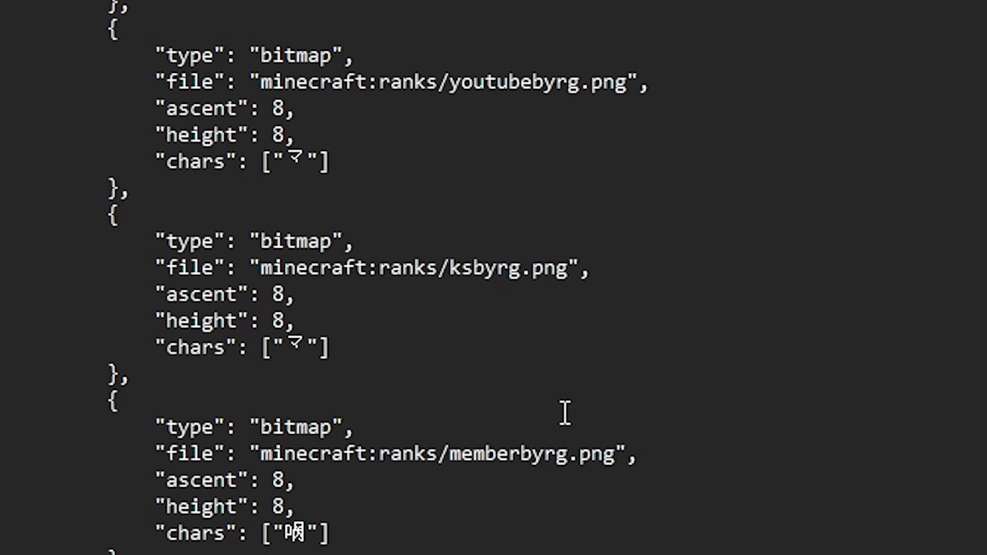
drag(569, 268, 537, 268)
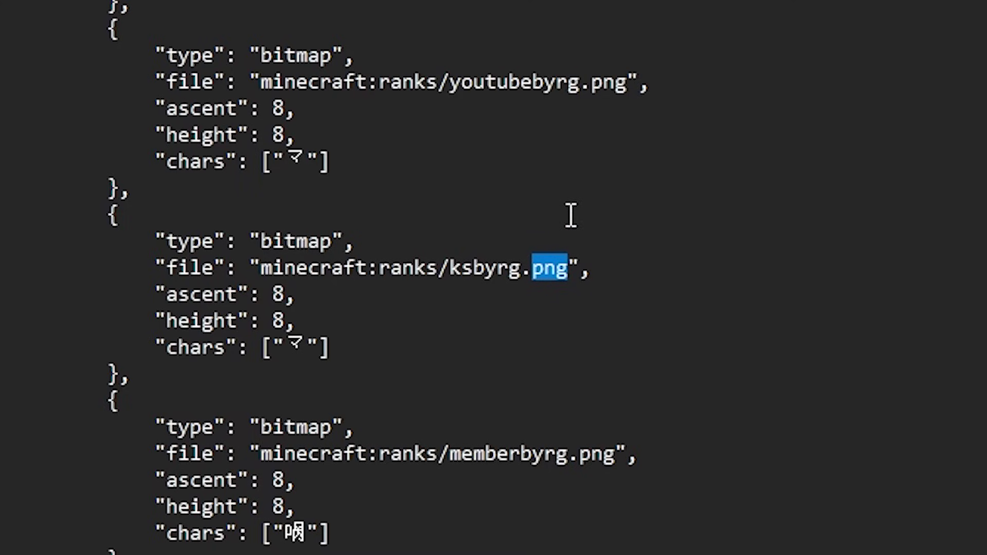
click(350, 322)
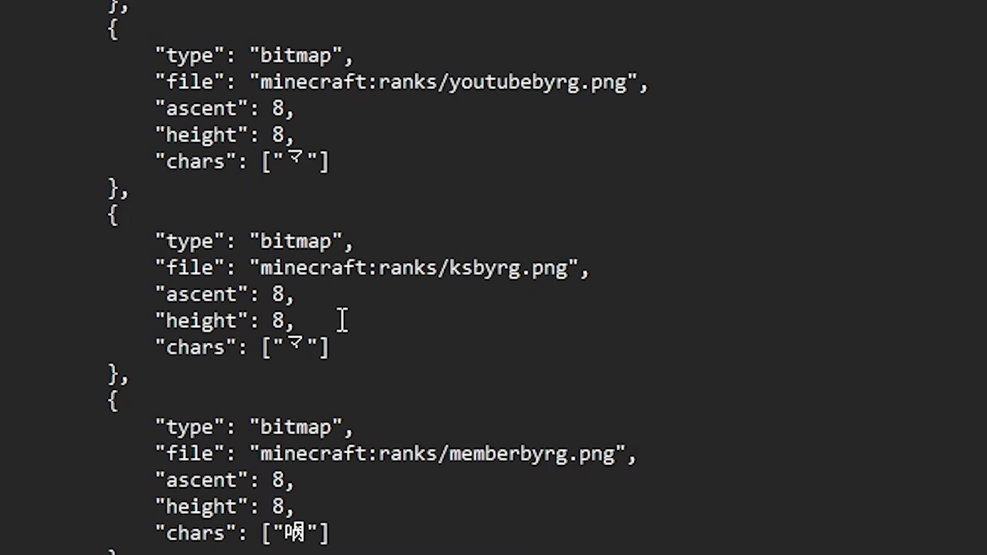
Paste the 0xE820 KASAISORA glyph from the sheet into the ksbyrg entry's chars, then check the line.
click(297, 334)
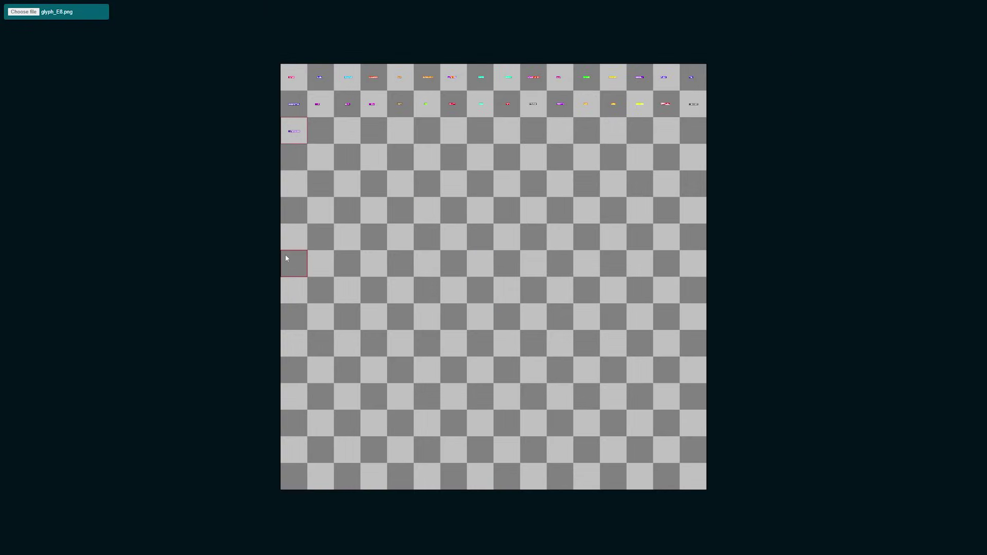
click(295, 132)
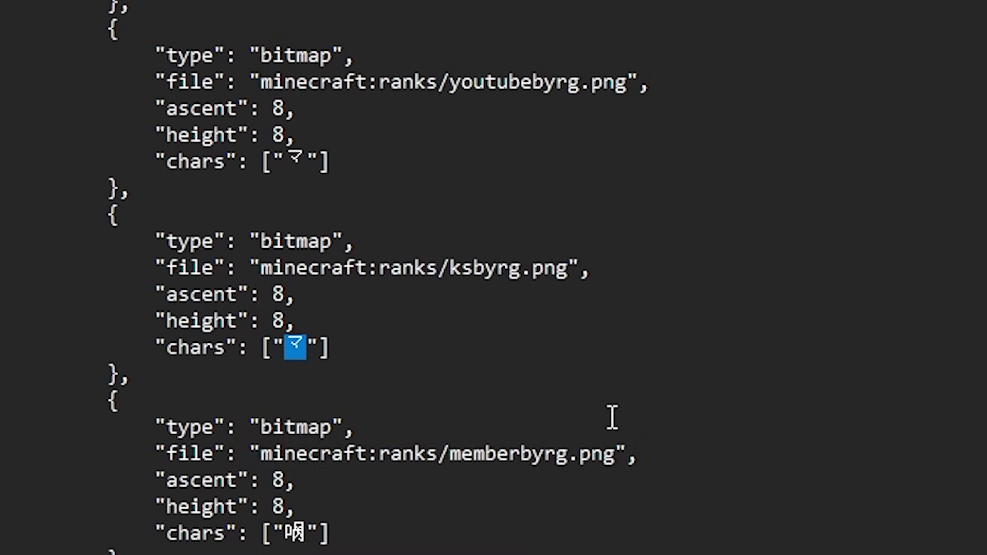
key(ctrl+v)
click(454, 374)
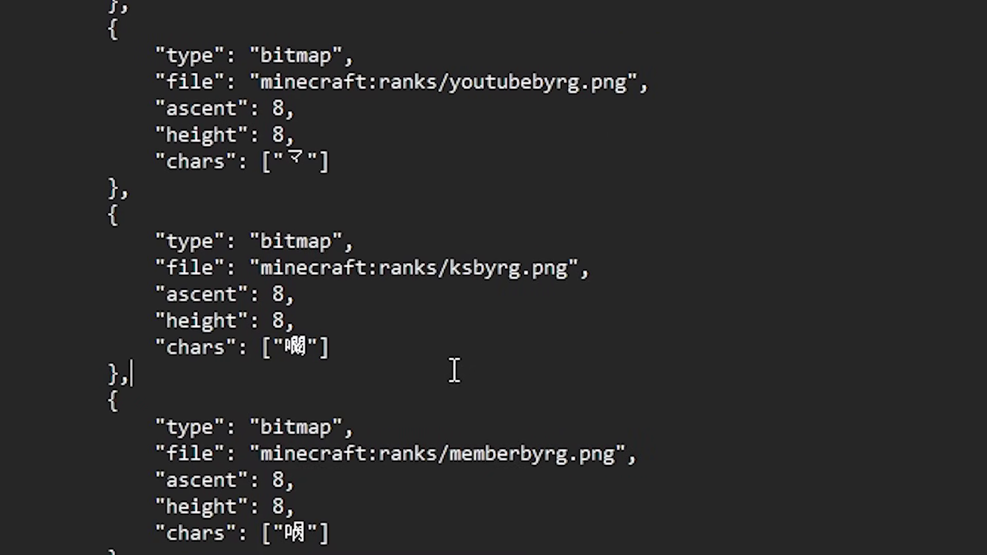
click(457, 345)
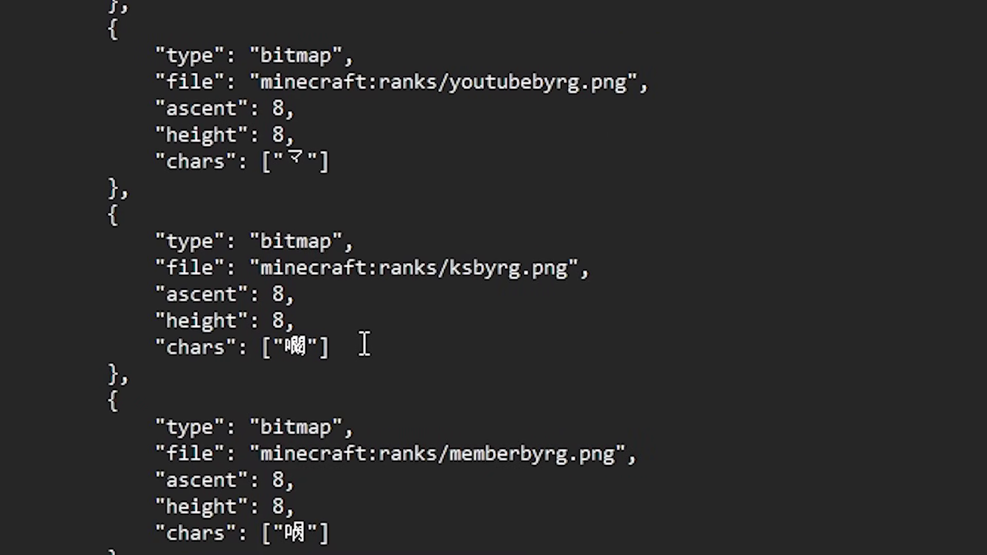
drag(362, 346, 127, 348)
click(399, 351)
Compress assets, pack.mcmeta and pack.png into the Nautical v2 Java.zip archive.
click(560, 300)
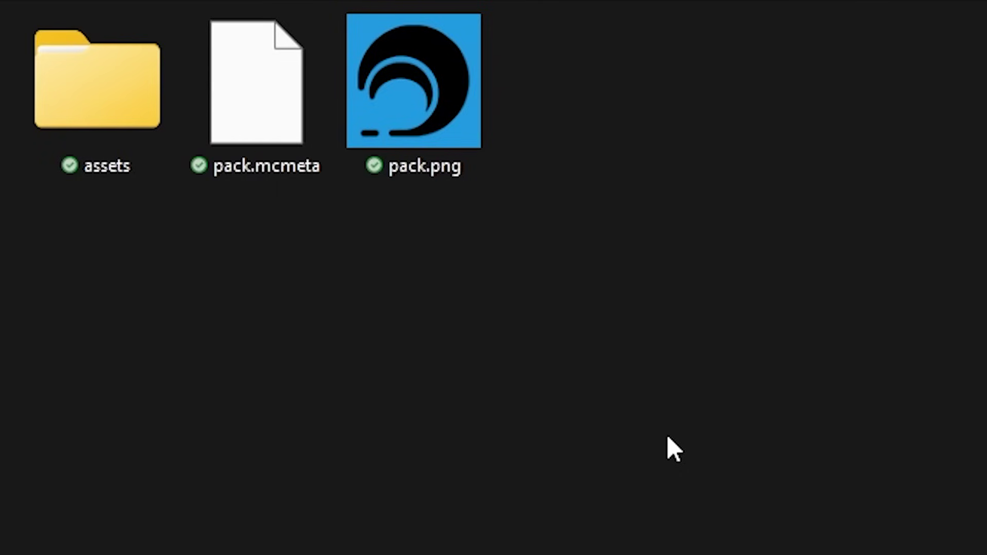
drag(973, 409, 105, 82)
click(154, 92)
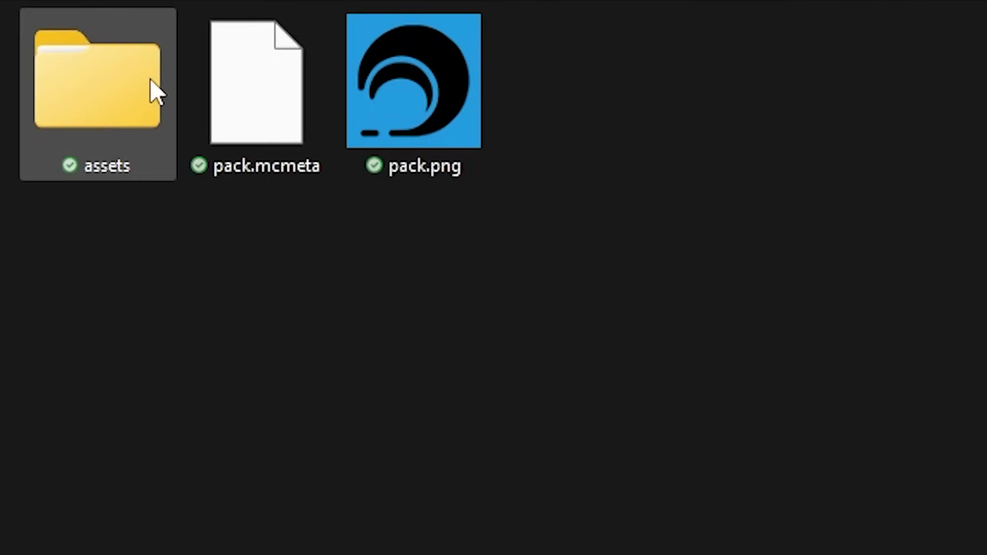
click(246, 41)
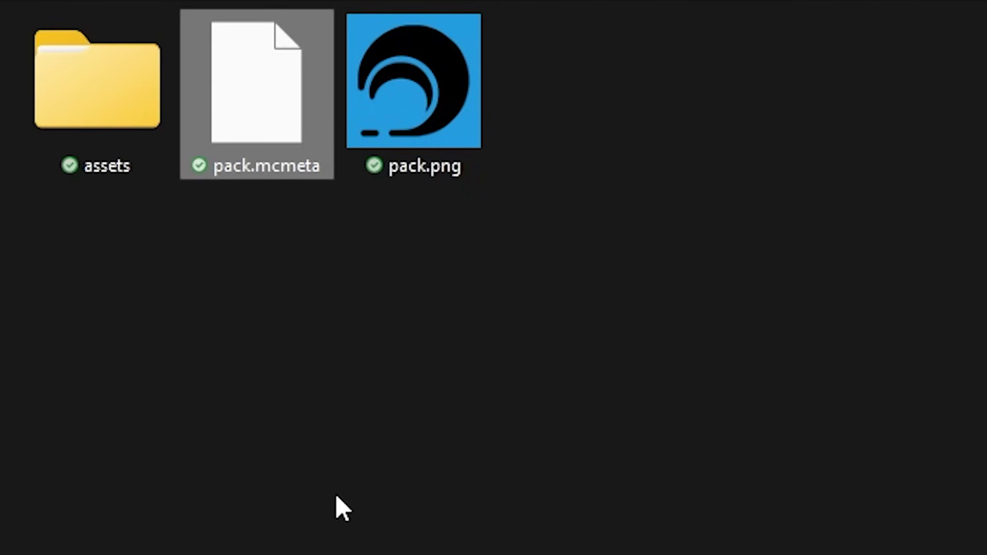
click(385, 86)
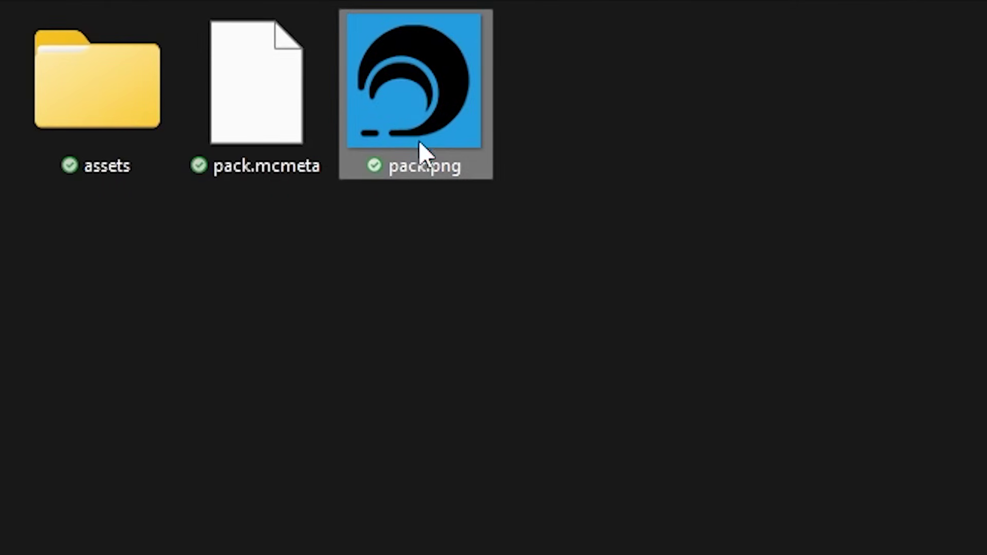
drag(578, 331, 103, 154)
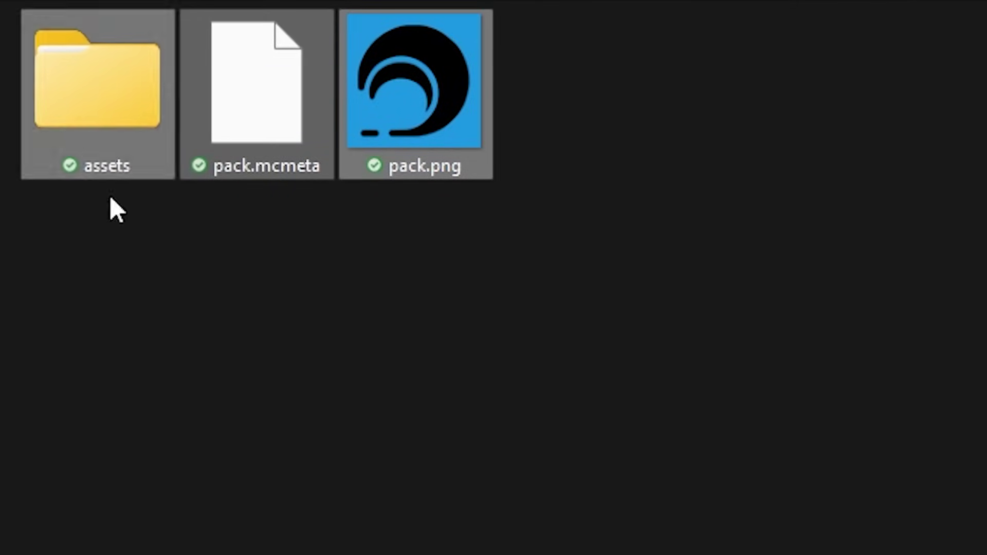
right_click(92, 68)
click(335, 366)
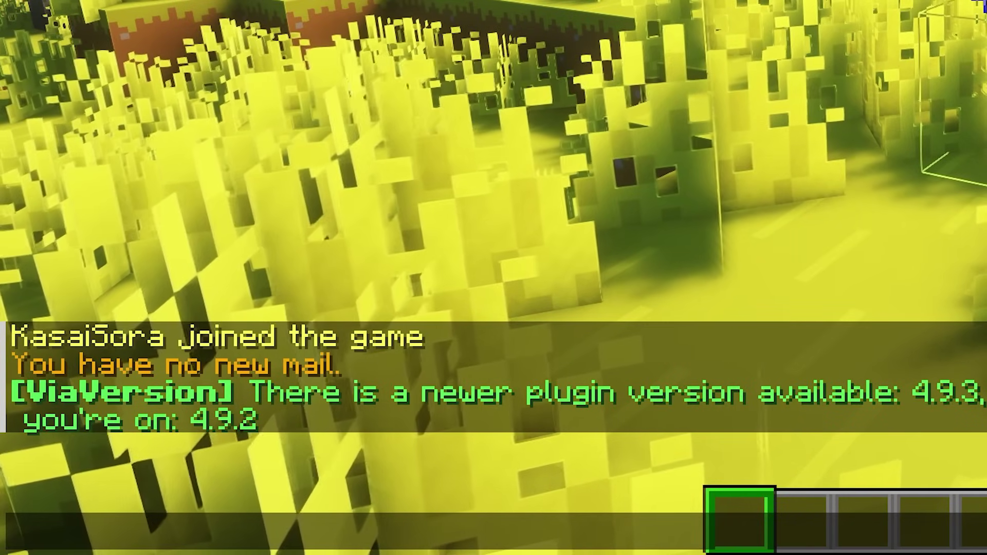
Paste the KASAISORA rank glyph into Java chat and send it, showing the purple badge.
key(ctrl+v)
key(Return)
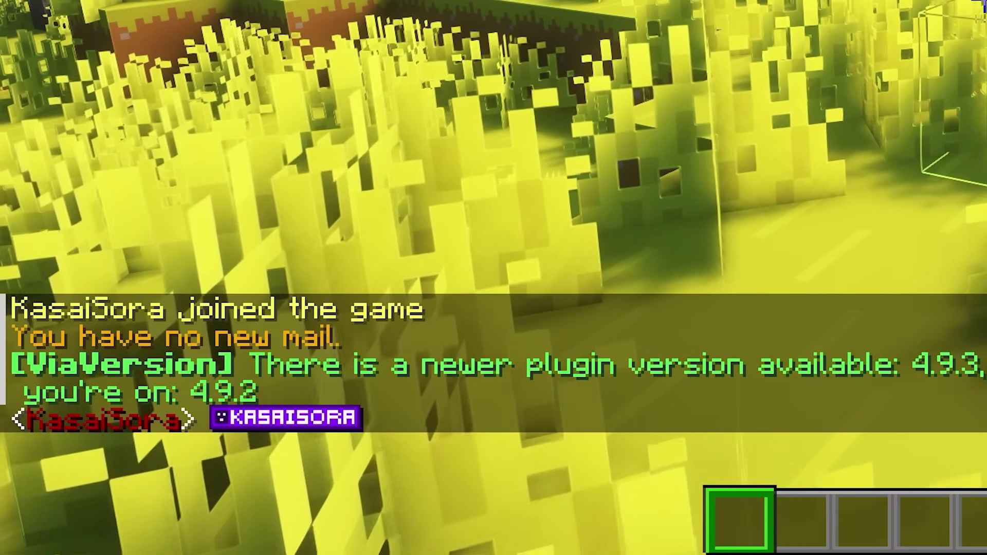
key(t)
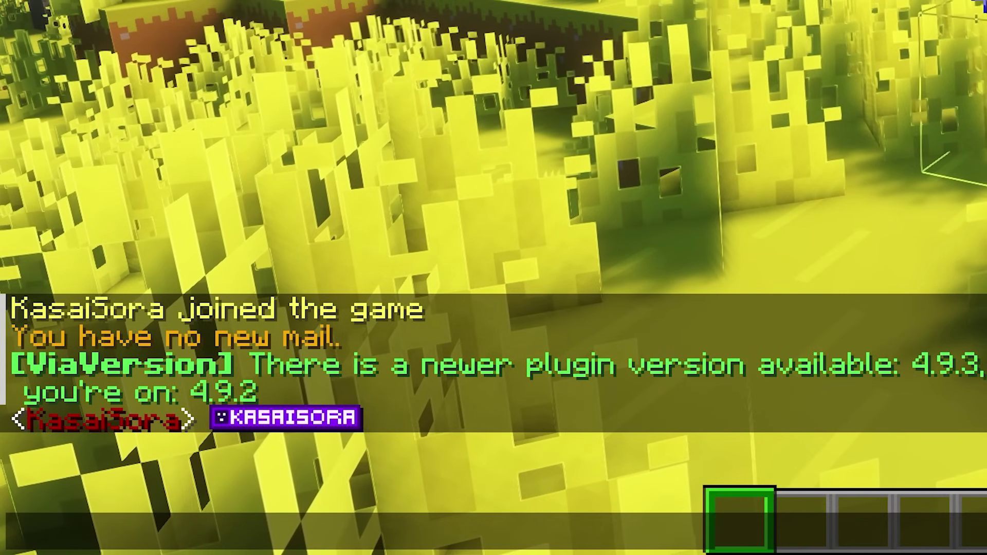